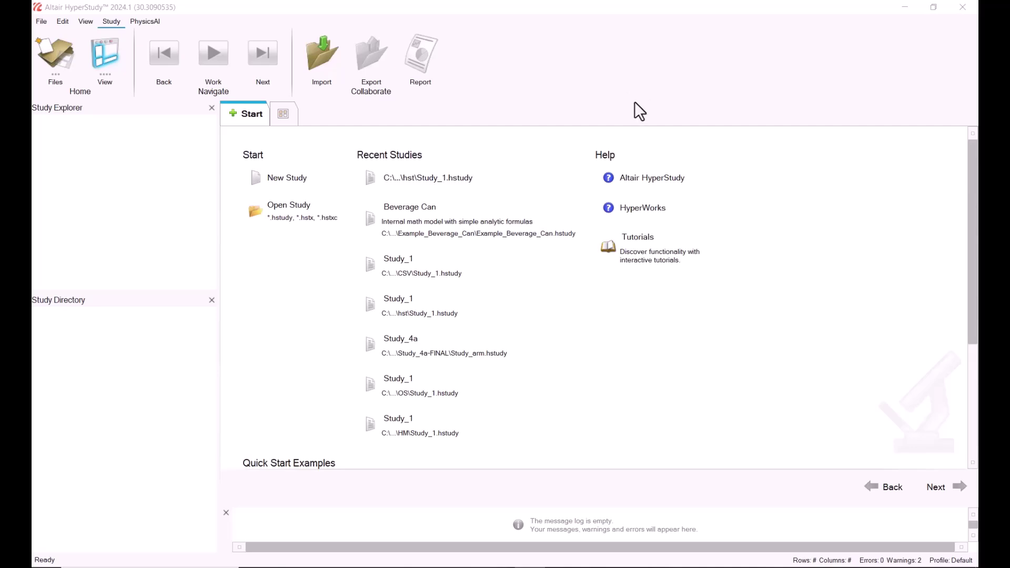
- Look over the list of registered reports, then close it
click(62, 22)
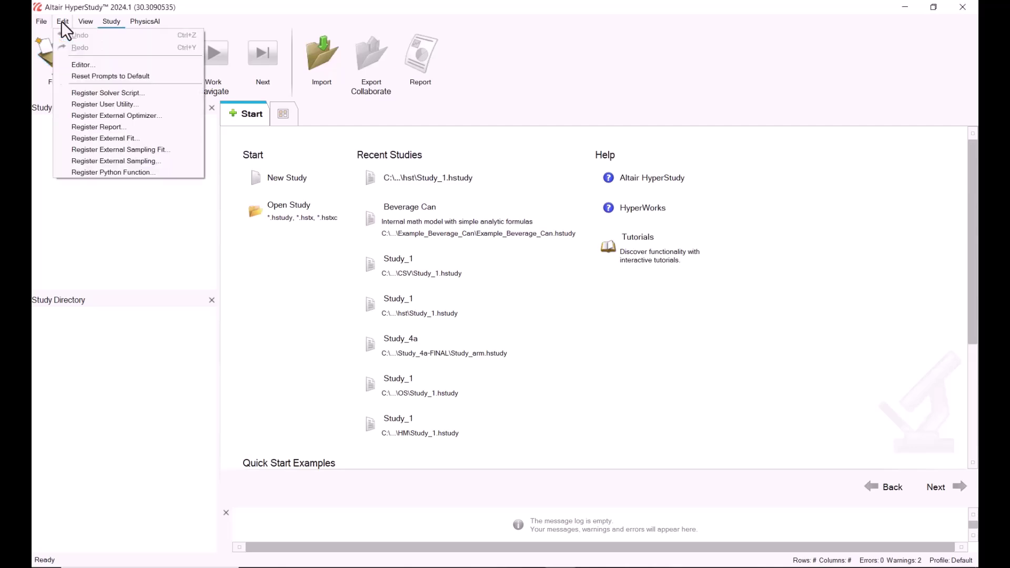
click(89, 127)
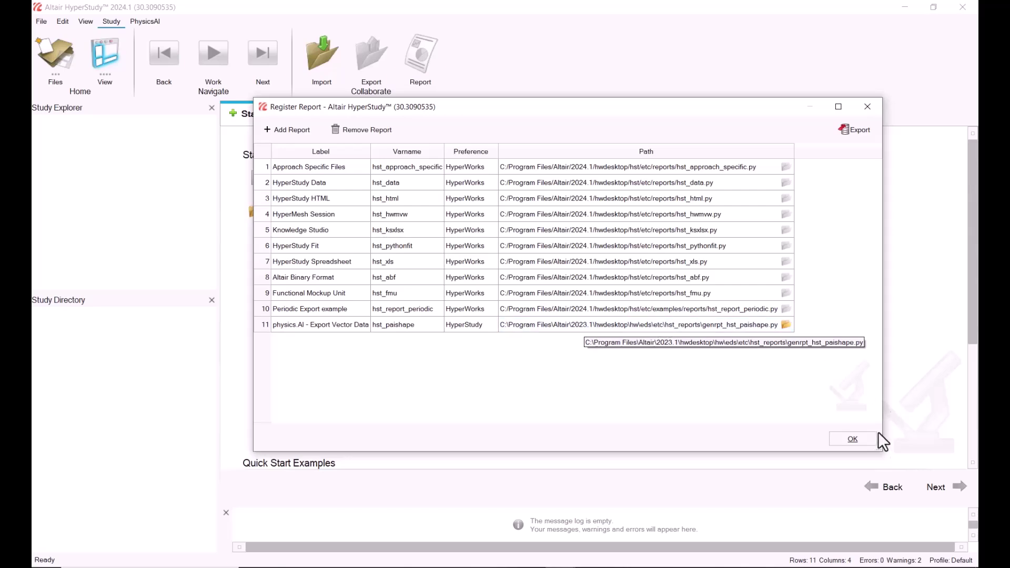
click(851, 439)
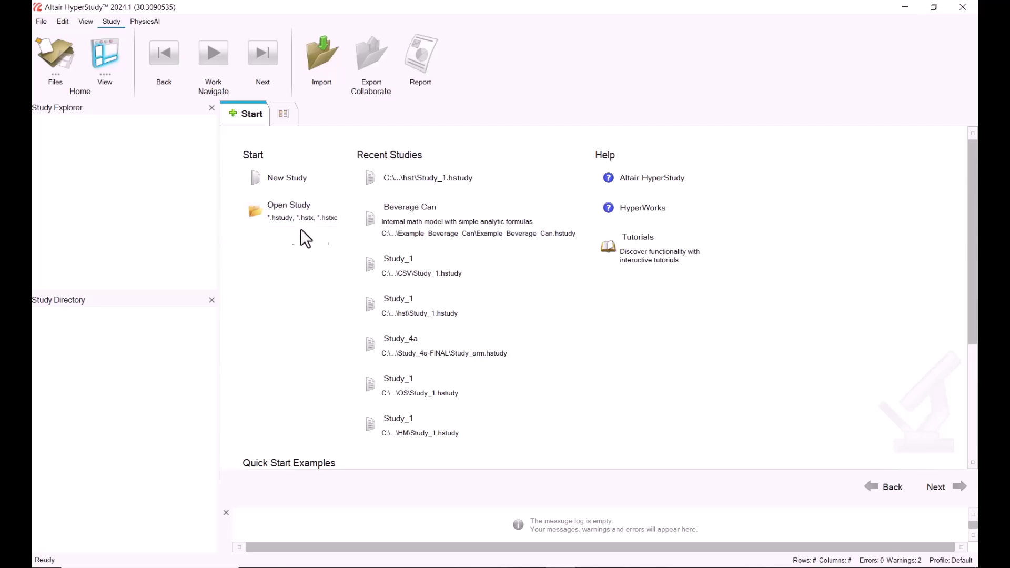
- Create Study_1 located in the JSON_HST hst folder and start adding a model
click(278, 182)
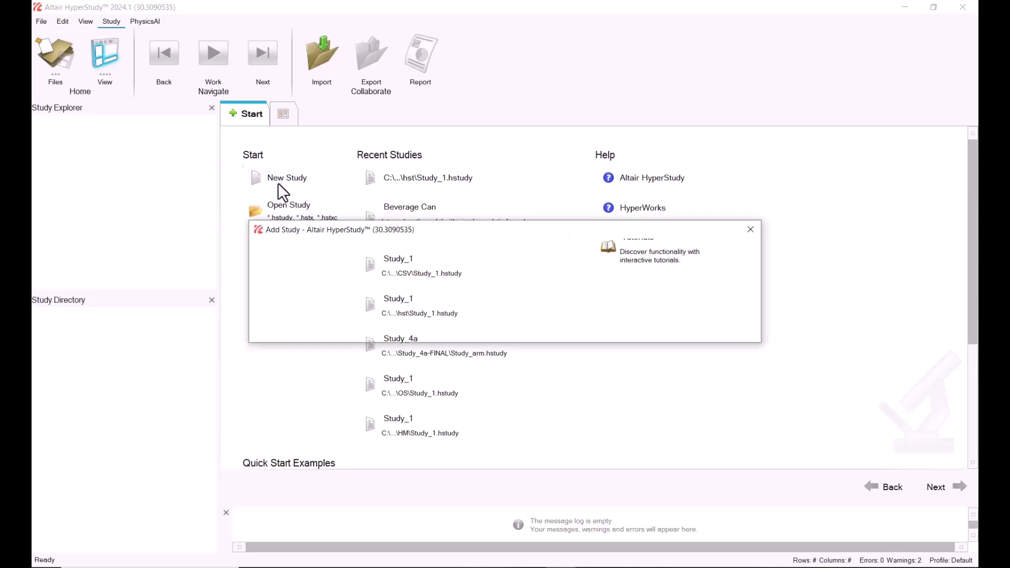
triple_click(486, 295)
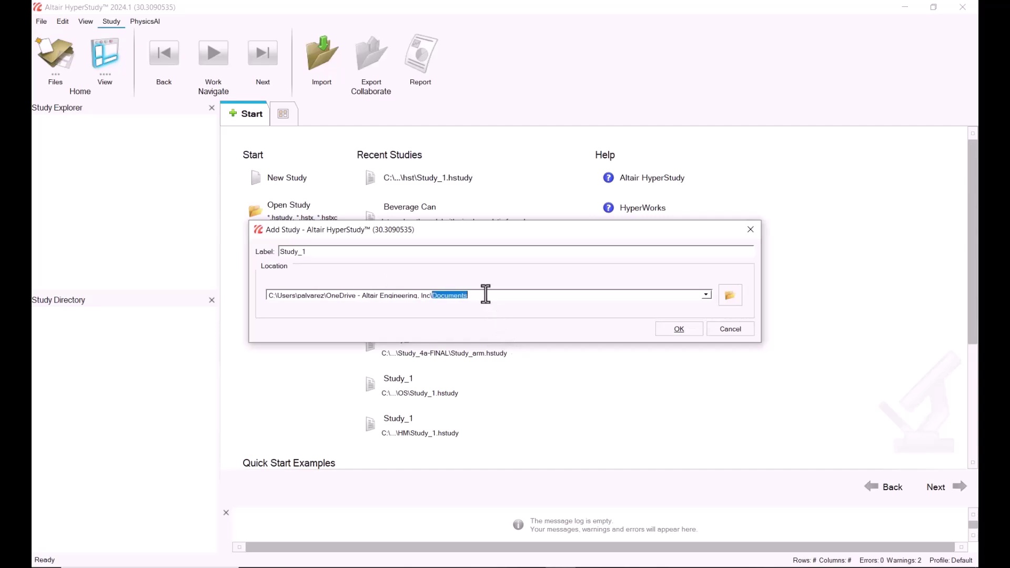
text(C:\Paola  Altair\EDS\VIDEOS\HSTQ4\JSON  HST\hst)
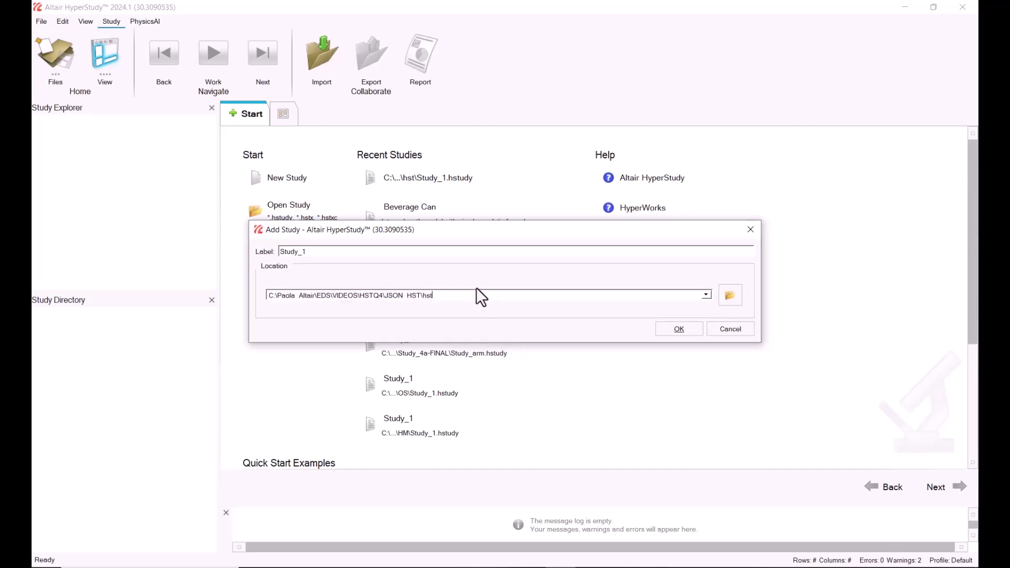
click(671, 328)
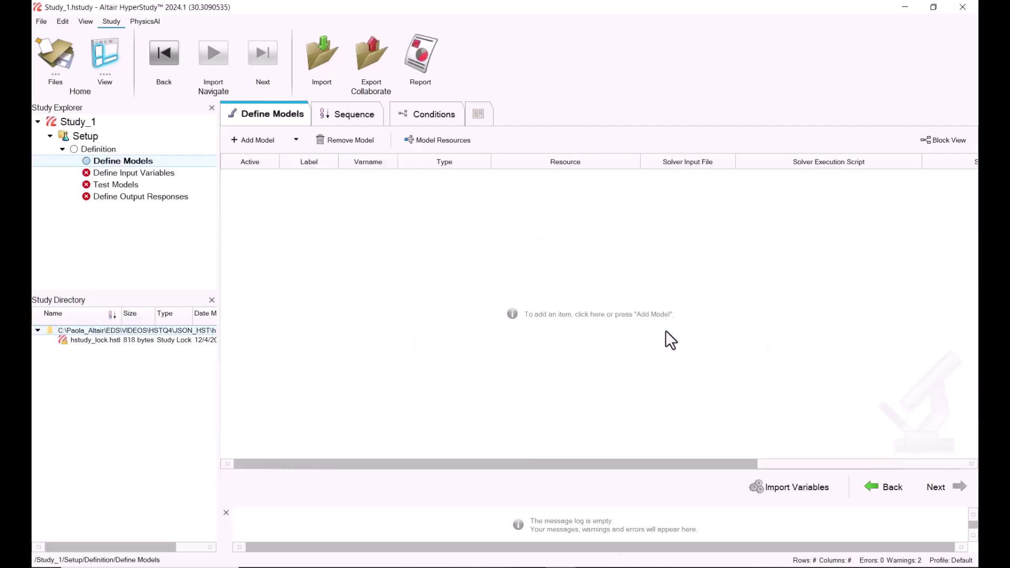
click(261, 140)
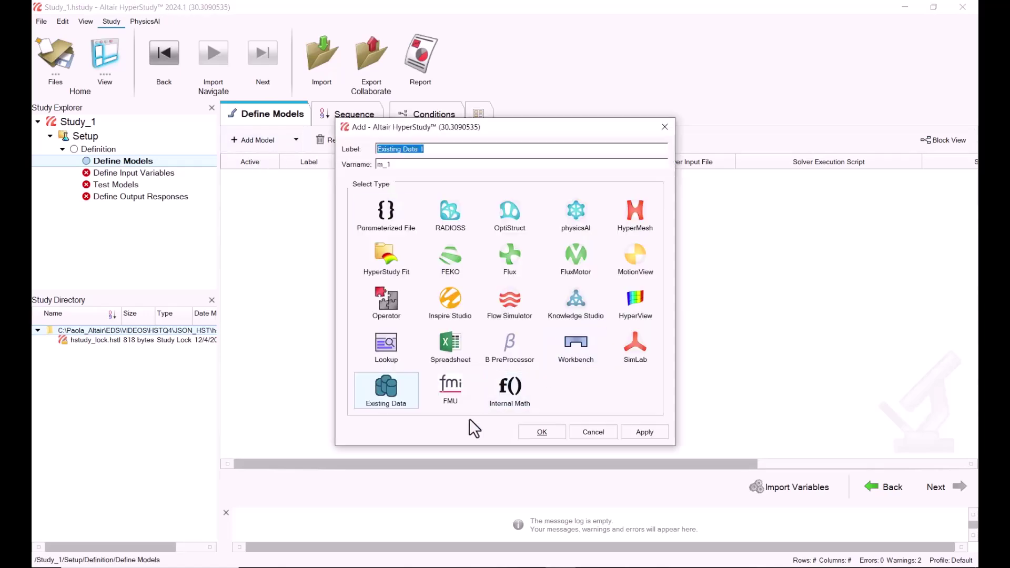
- Add the Existing Data 1 model with hvac.h3d as its solver input file
click(541, 432)
click(692, 178)
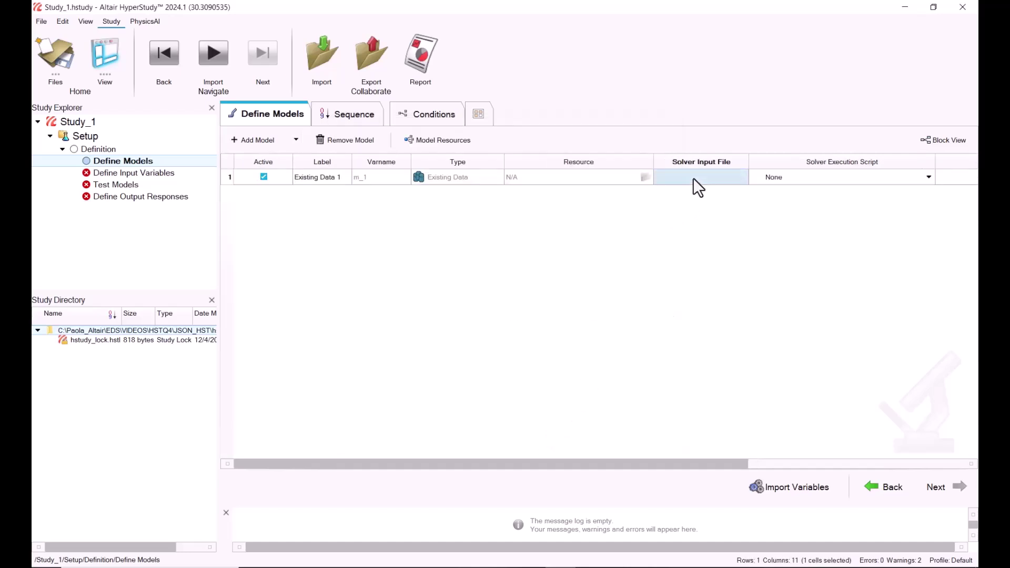
click(693, 177)
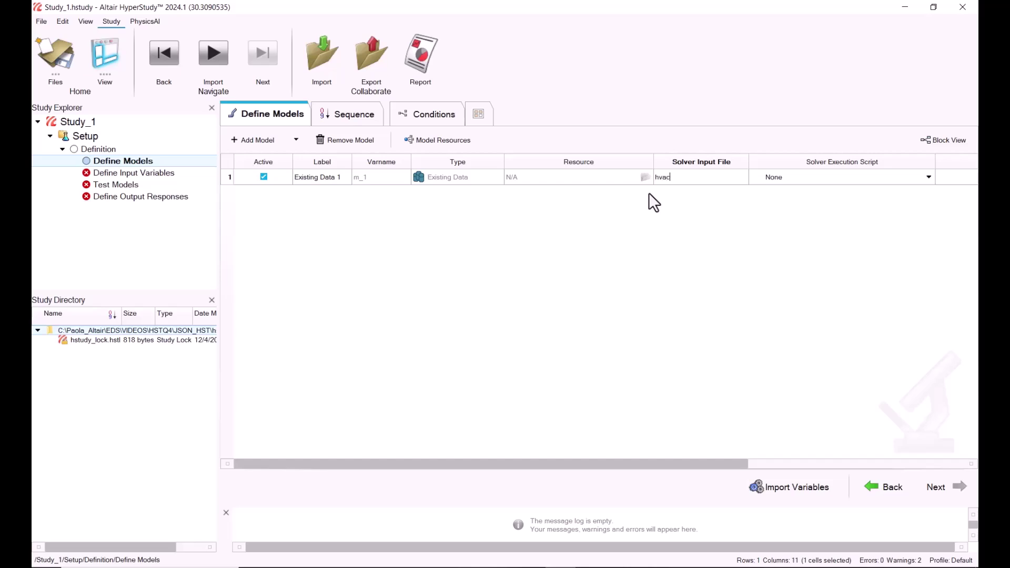
text(h3d)
key(Return)
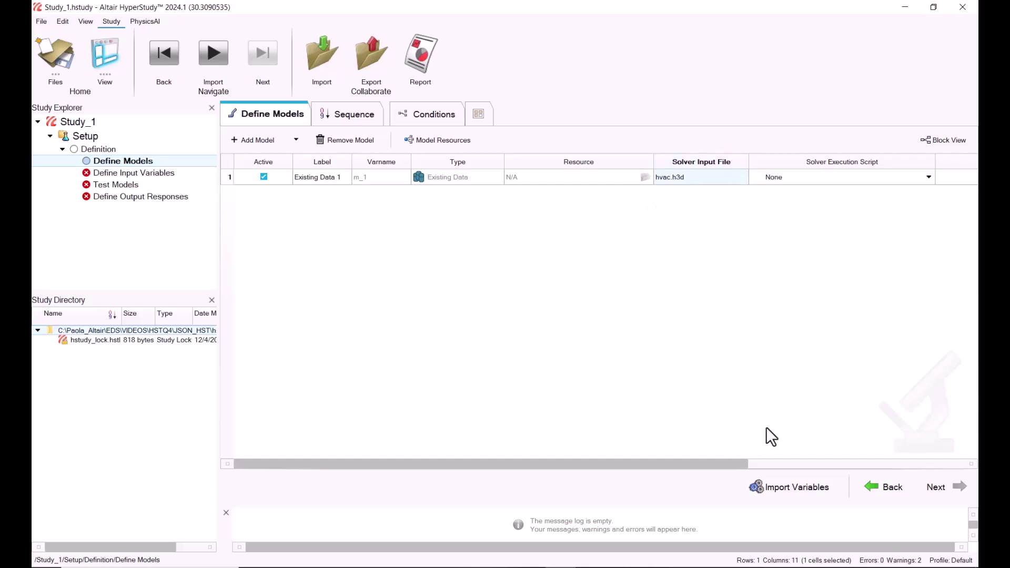
- Set the file search directory to the H3D_FILES folder under JSON_HST
click(800, 490)
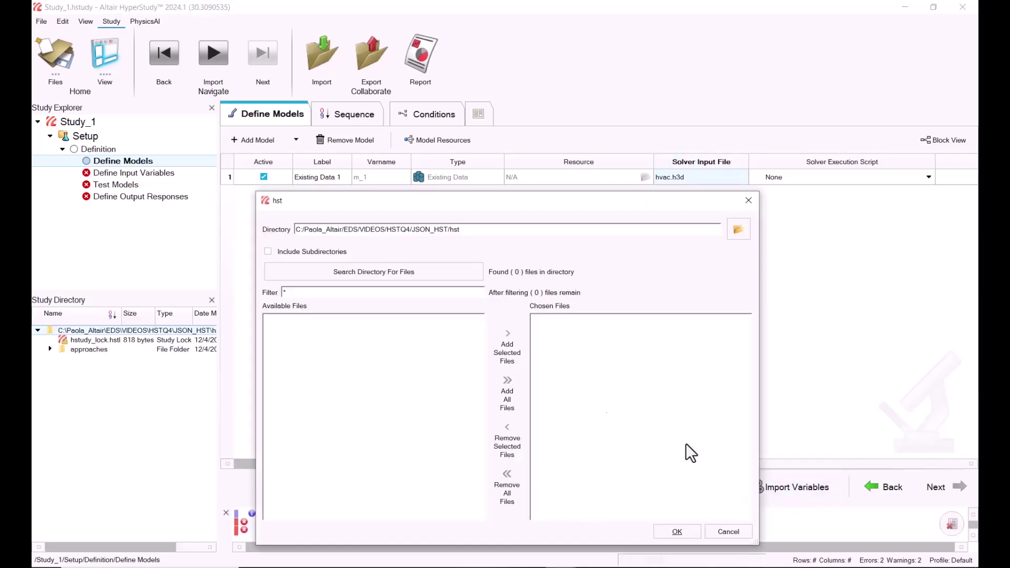
click(747, 232)
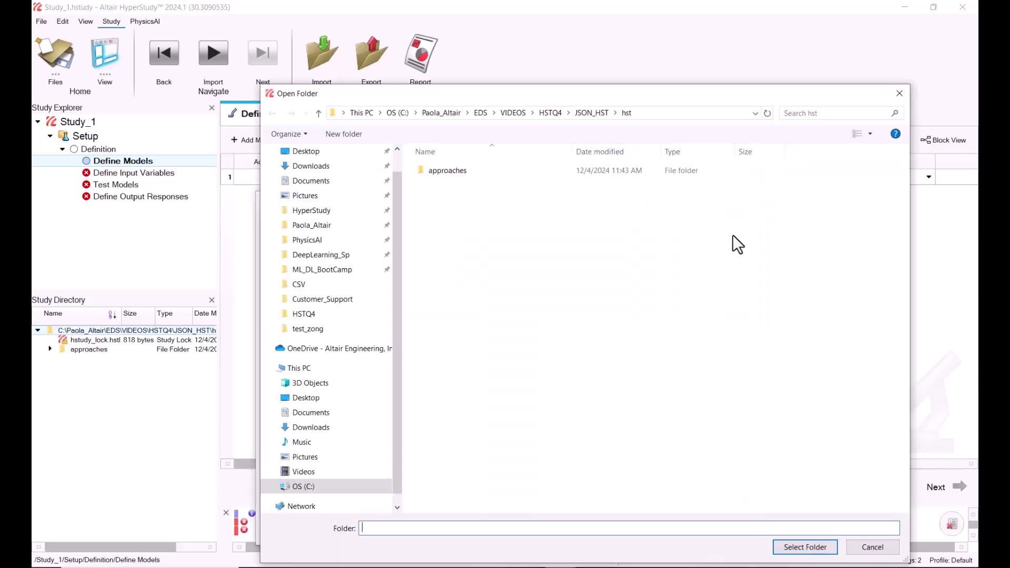
click(589, 111)
click(448, 167)
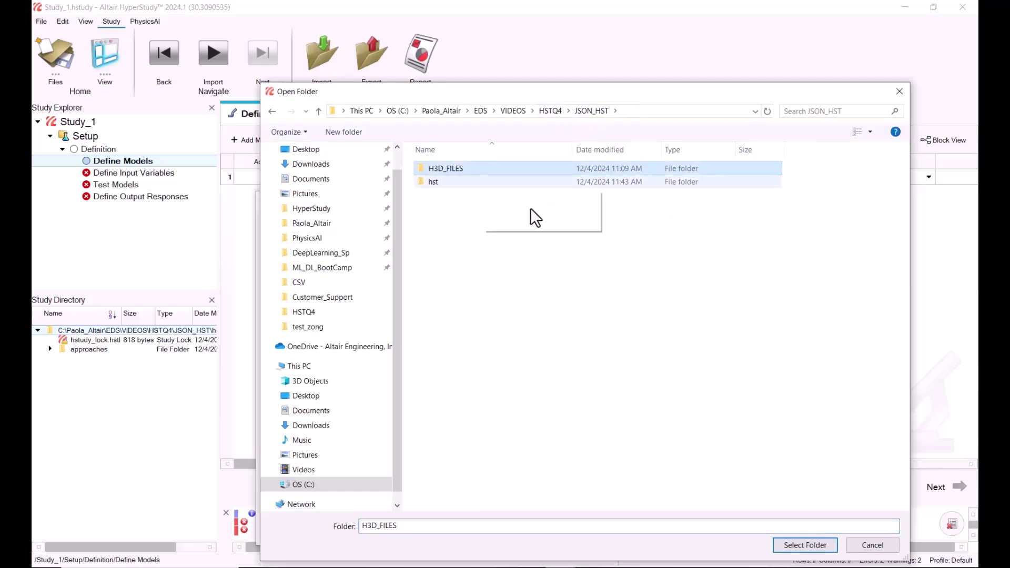
click(808, 547)
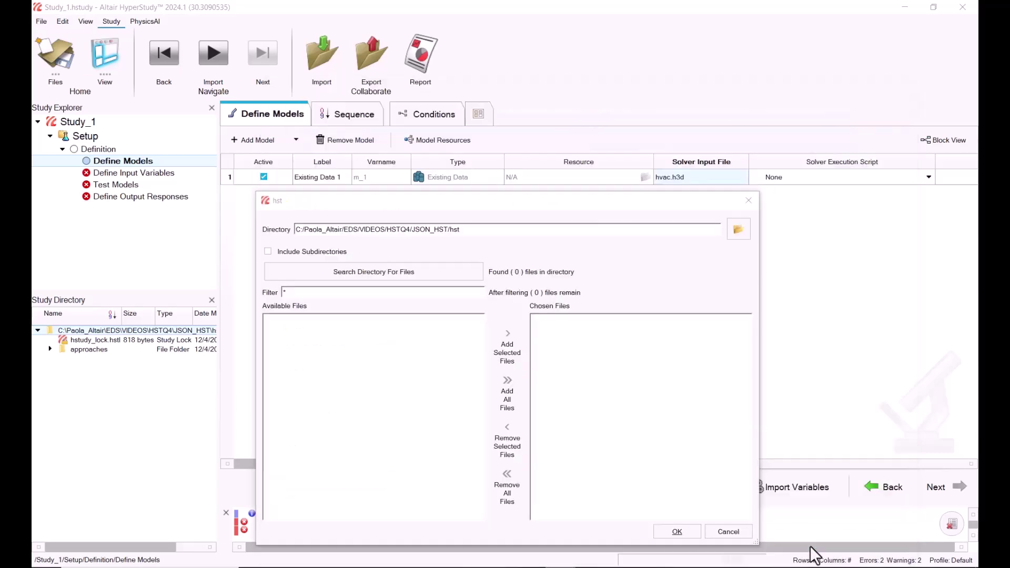
- Select all nine .h3d files found in H3D_FILES and import them into the model
click(444, 275)
click(425, 354)
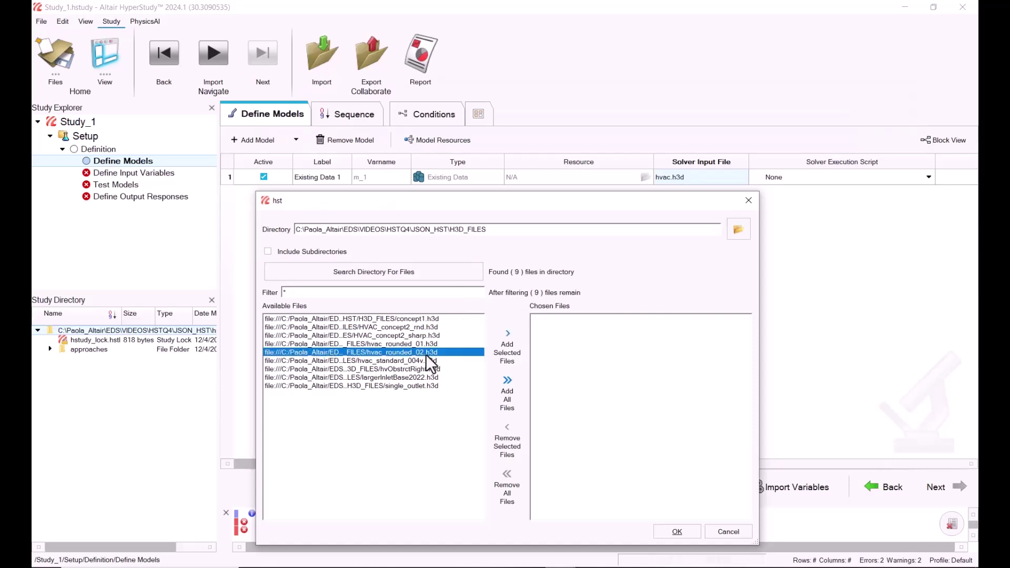
key(ctrl+a)
click(504, 348)
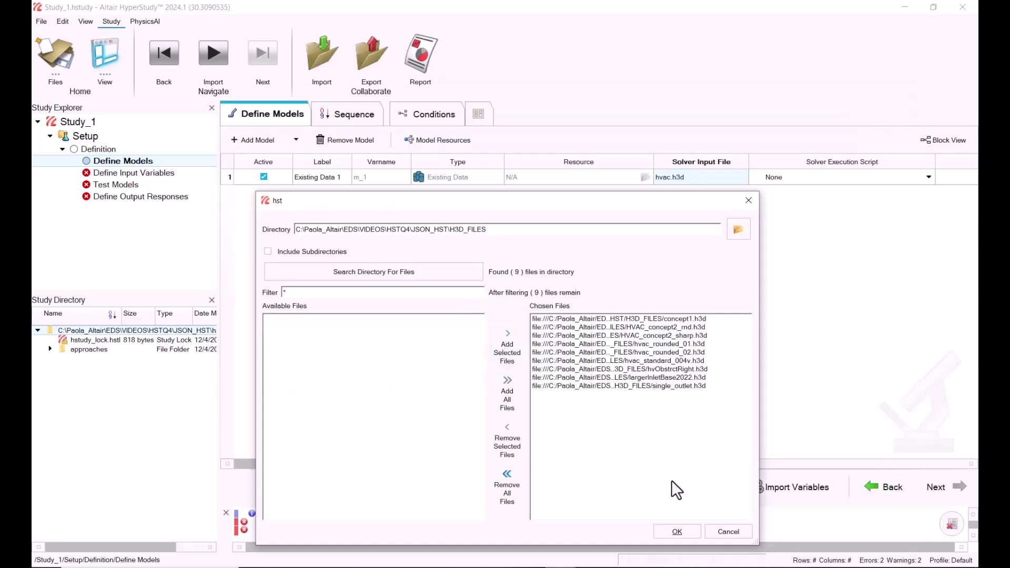
click(674, 532)
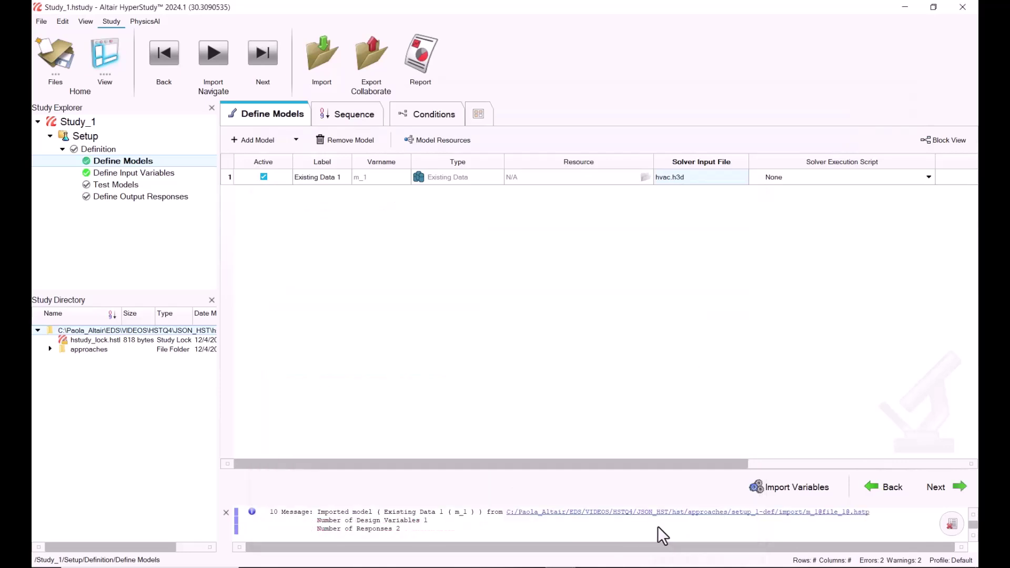
- Pass the Existing Data 1 definition test (Write, Execute, Extract) and reach Output Responses
click(947, 486)
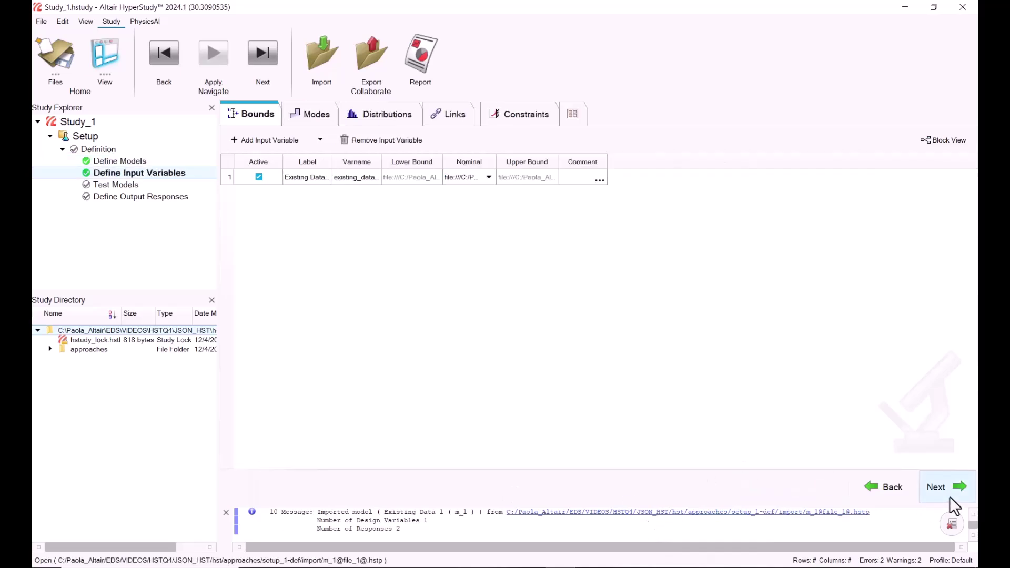
click(949, 497)
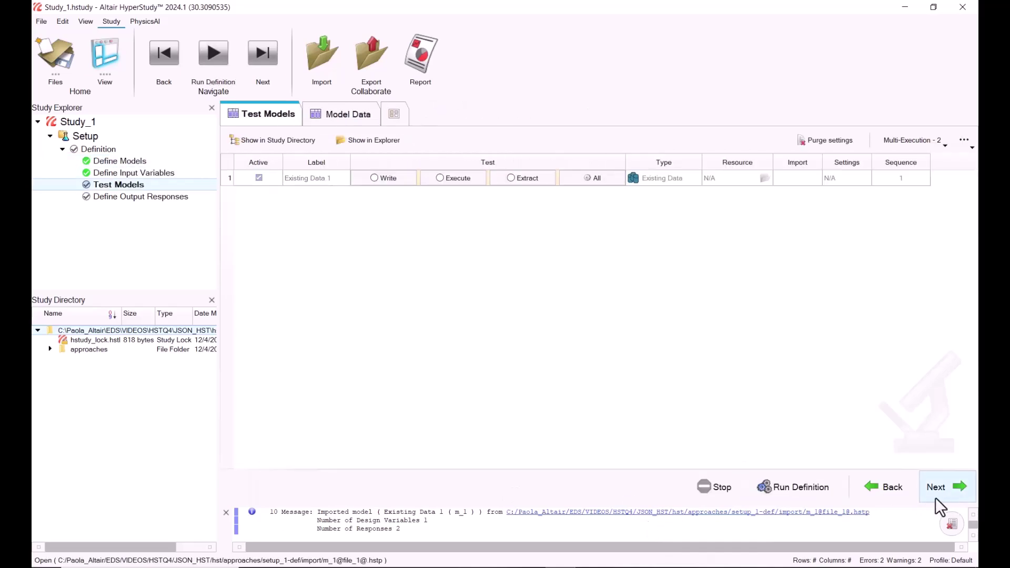
click(802, 485)
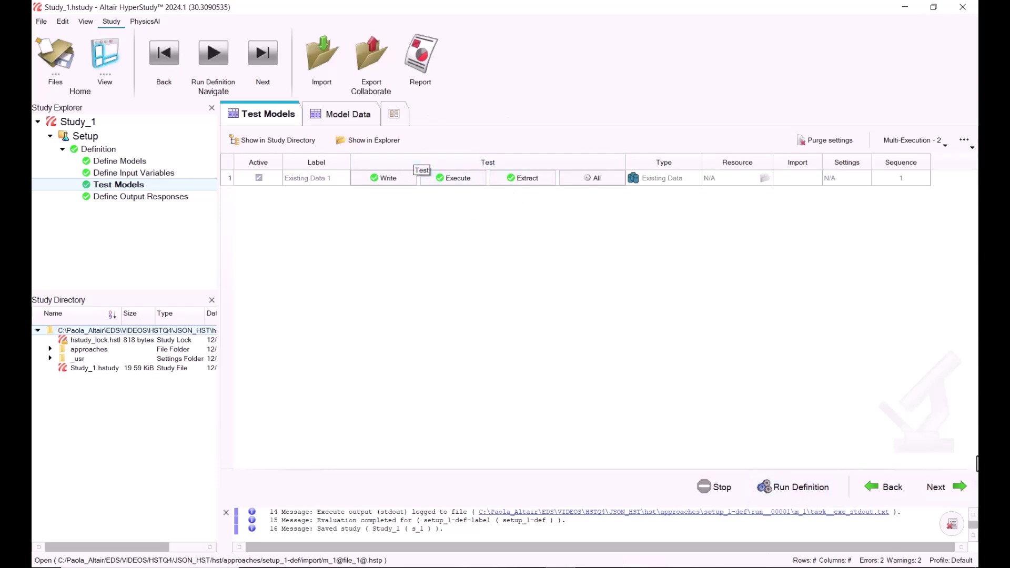
click(945, 485)
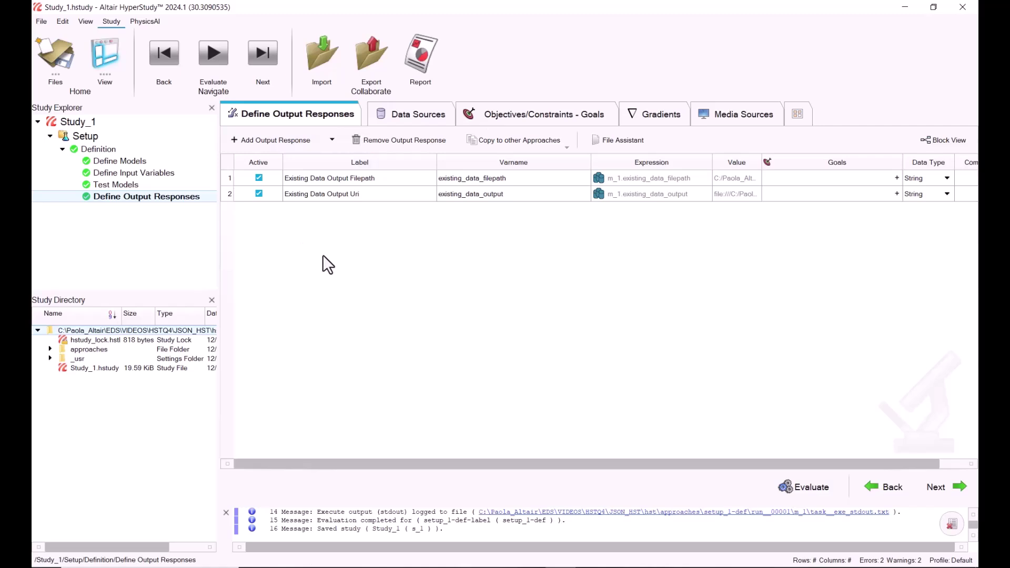
- Add a new data source using the Read Simulation tool
click(424, 119)
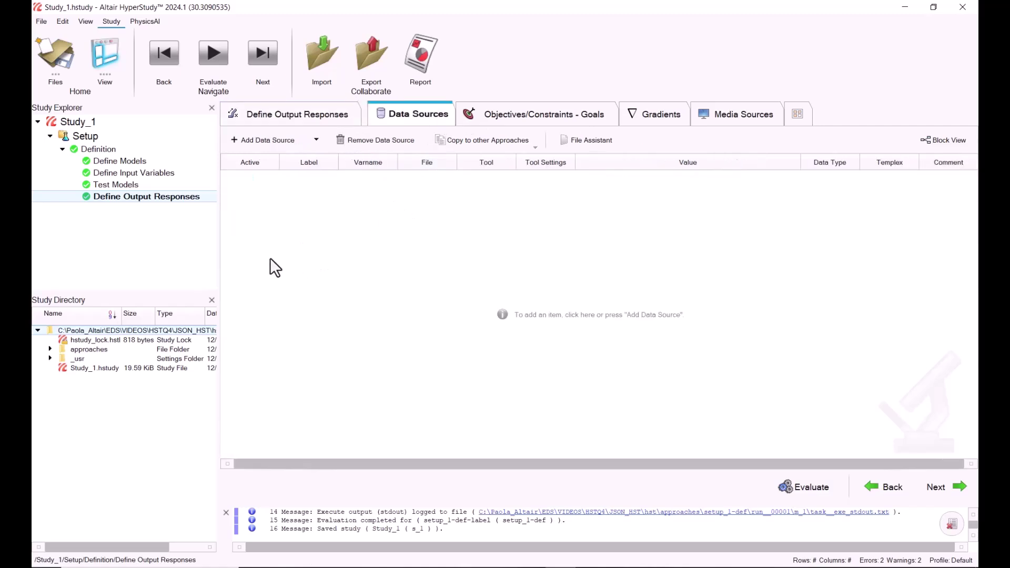
click(268, 140)
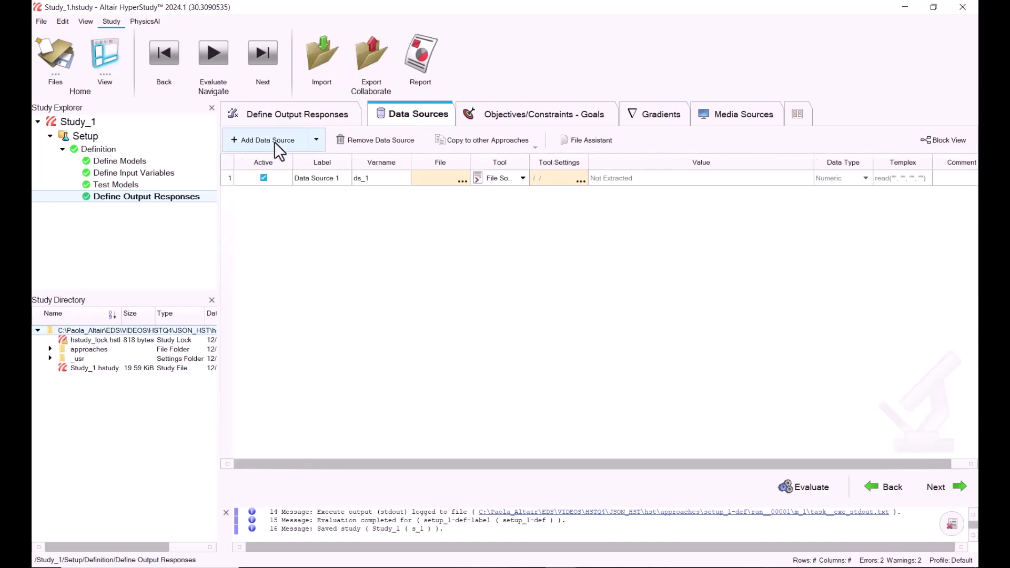
click(513, 184)
click(500, 225)
- Load run__00001/m_1/hvac.h3d as the data source's result file
click(463, 180)
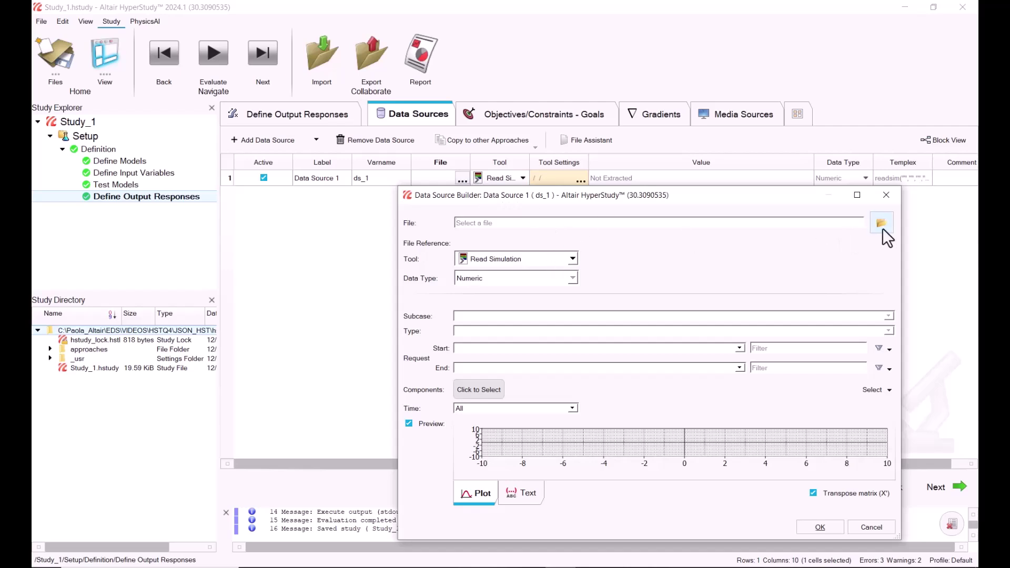
click(882, 228)
click(516, 170)
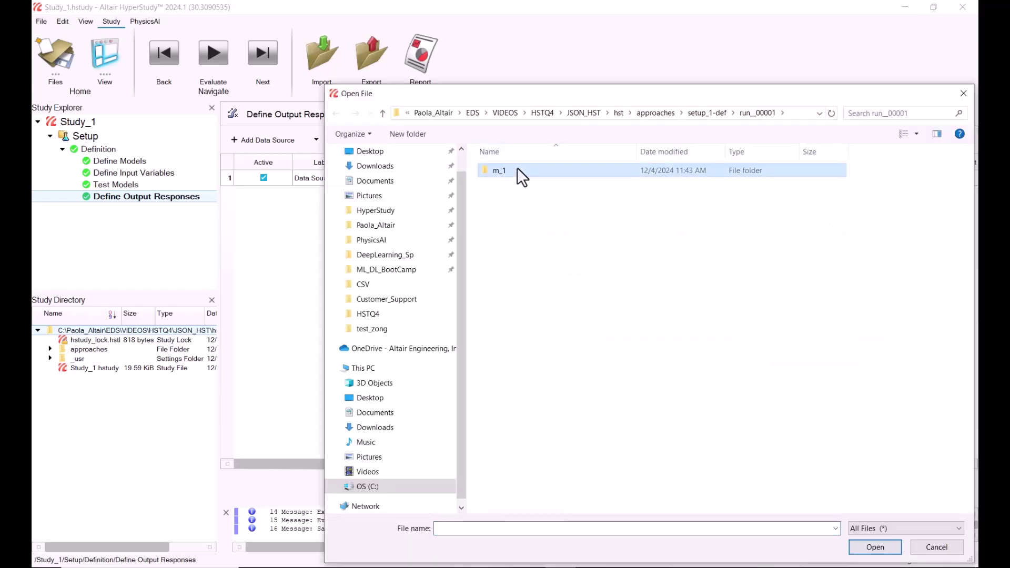
double_click(518, 170)
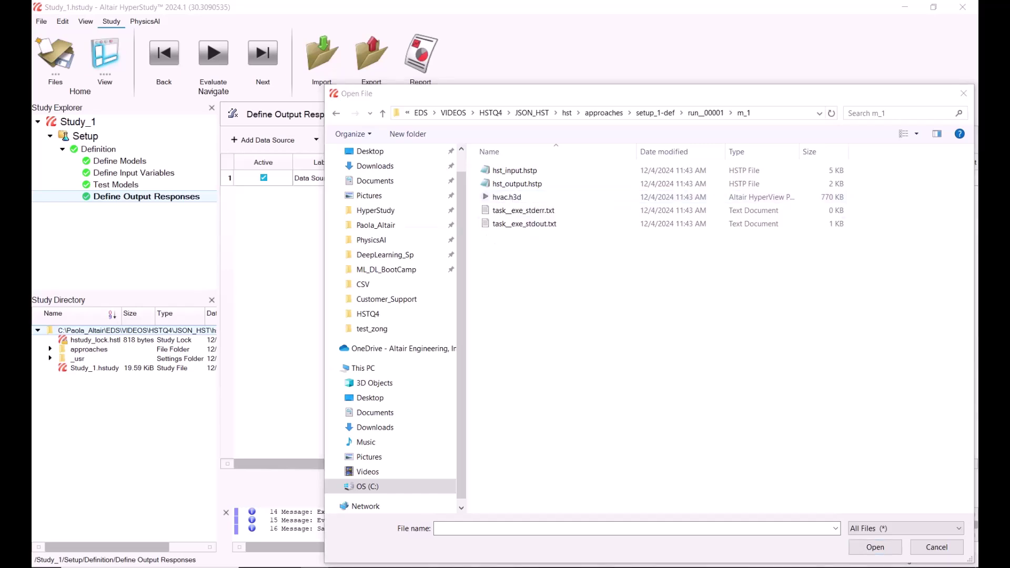
drag(239, 177, 405, 219)
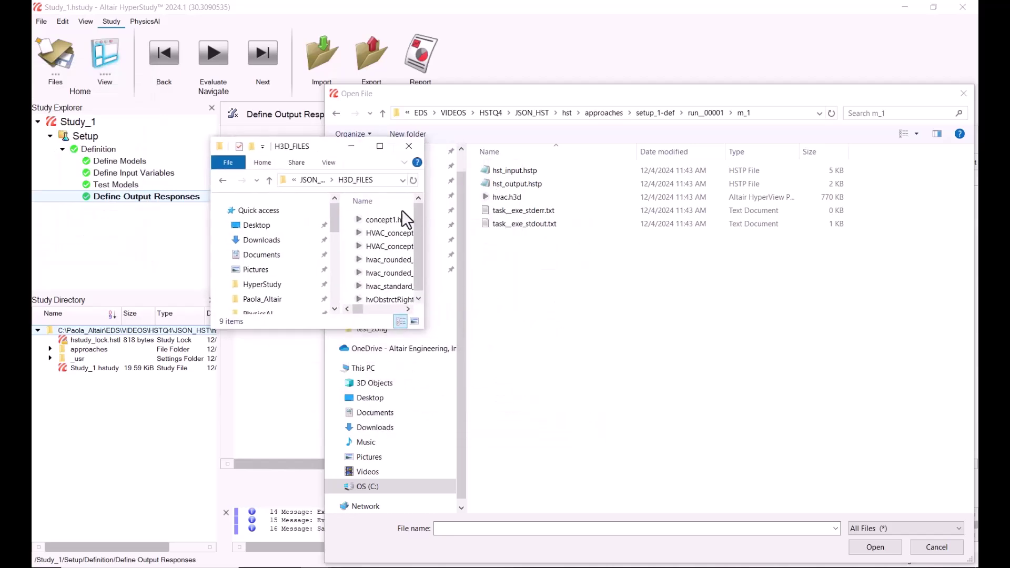
drag(424, 266, 505, 274)
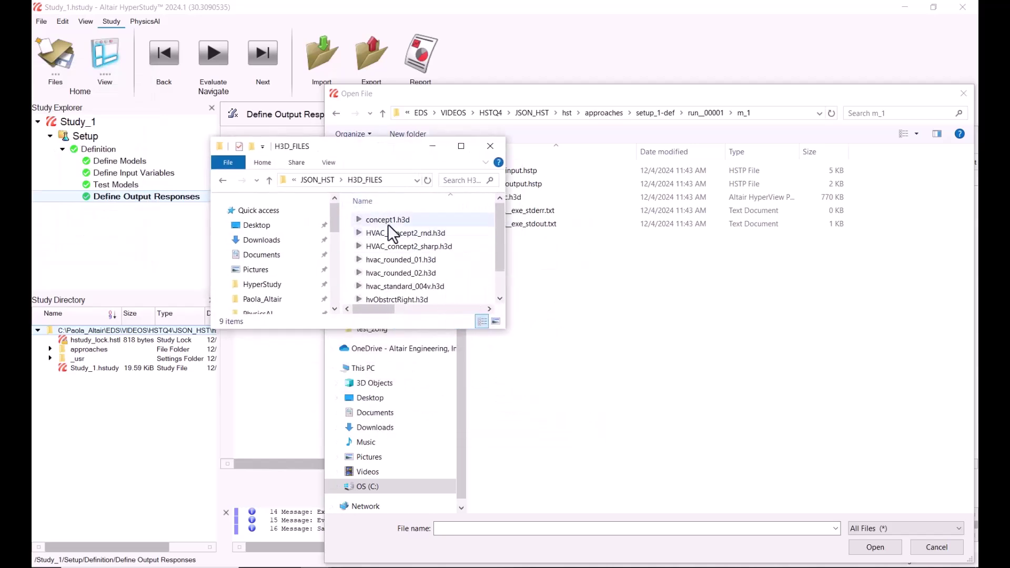
drag(402, 145, 314, 154)
click(401, 152)
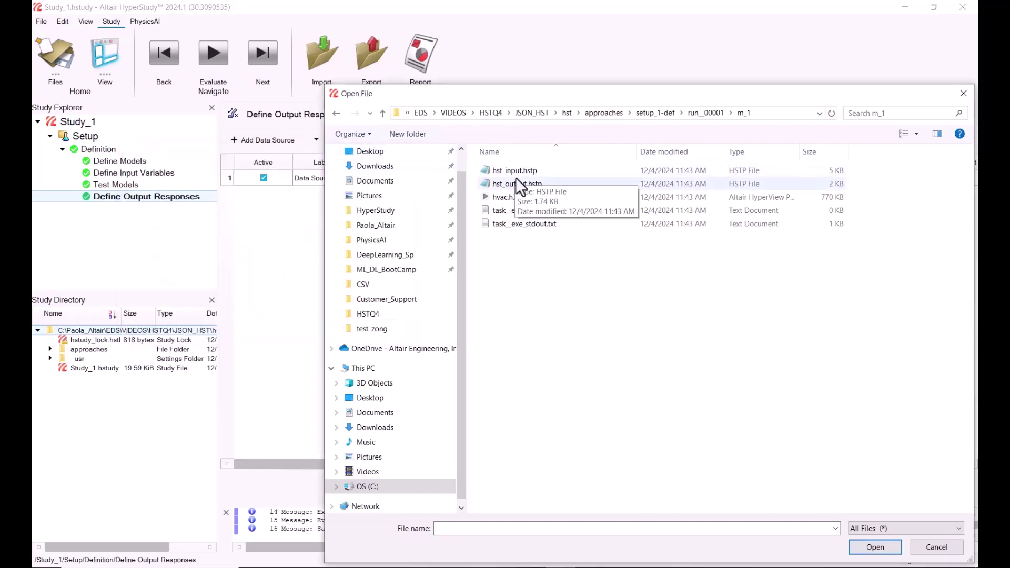
click(515, 196)
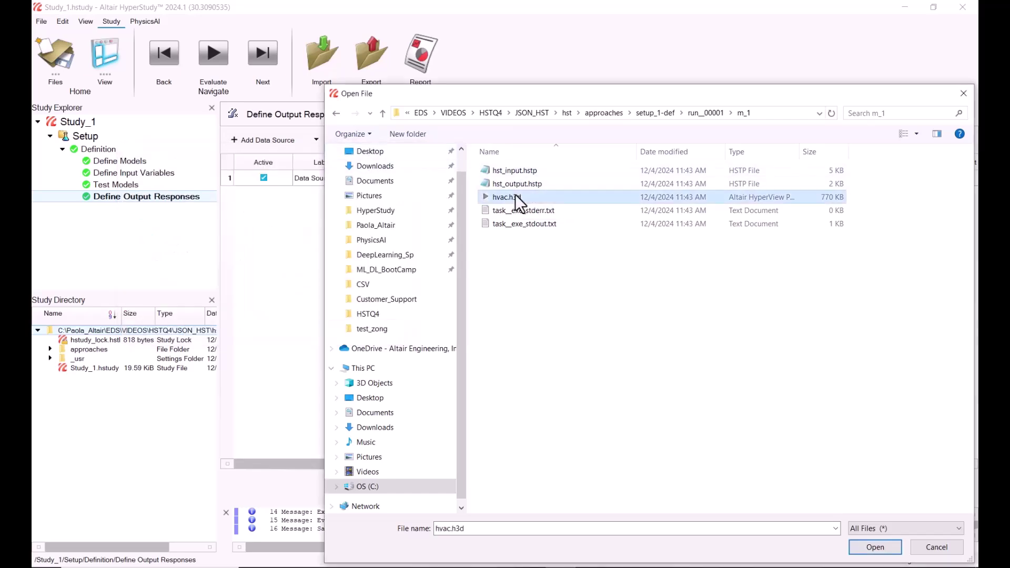
click(875, 546)
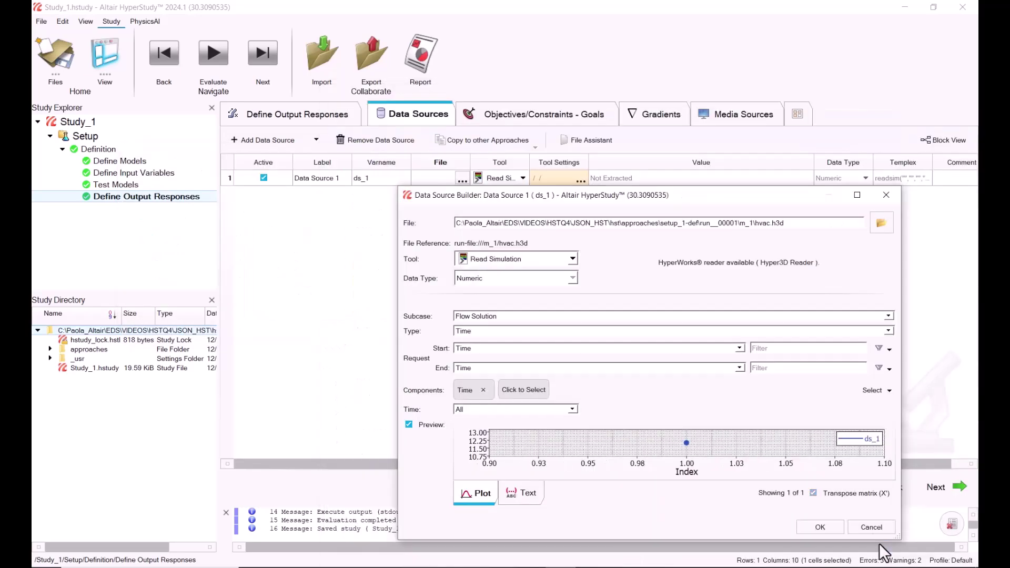
- Set the result type to Pressure from the Flow Solution
click(478, 331)
click(504, 398)
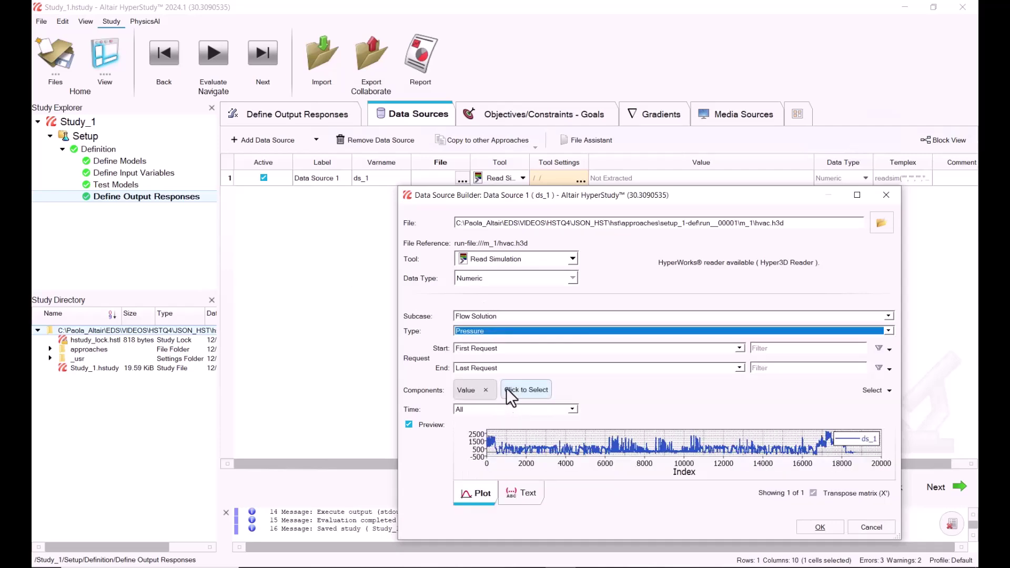
drag(608, 191, 487, 131)
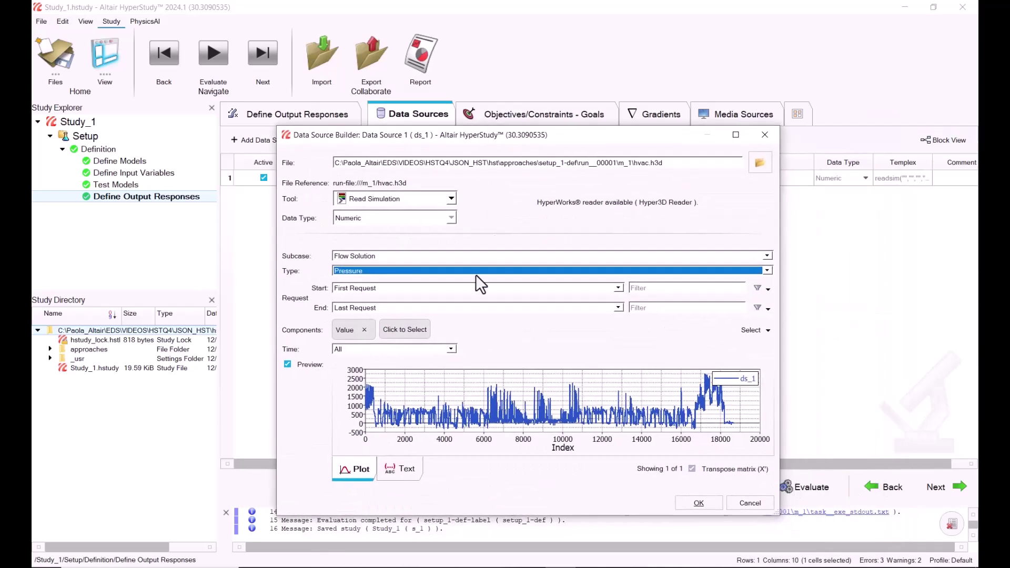
- Confirm data source ds_1, then add approach DOE 1 with its definition taken from Setup
click(706, 503)
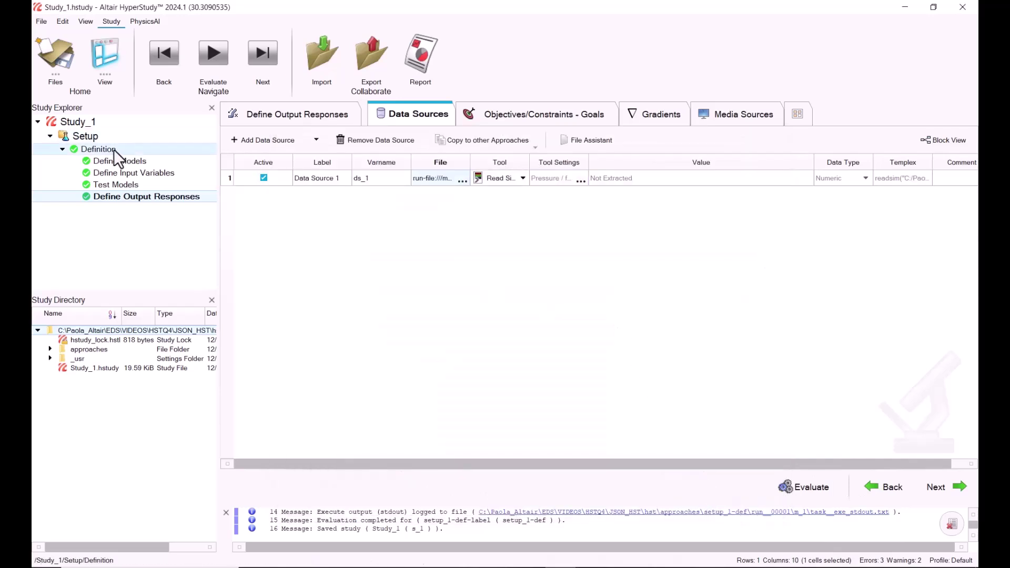
right_click(101, 238)
click(127, 250)
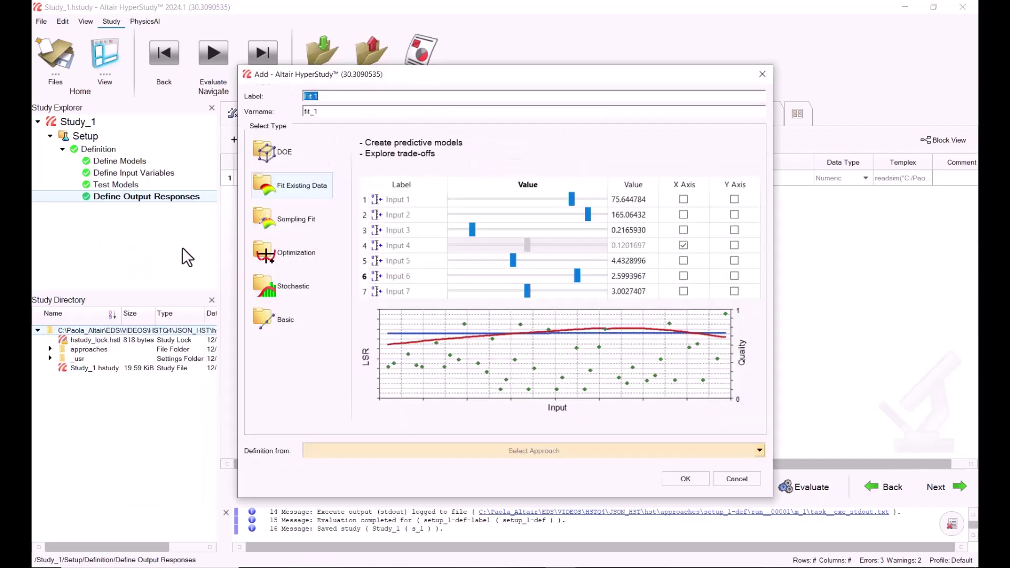
click(288, 144)
click(362, 447)
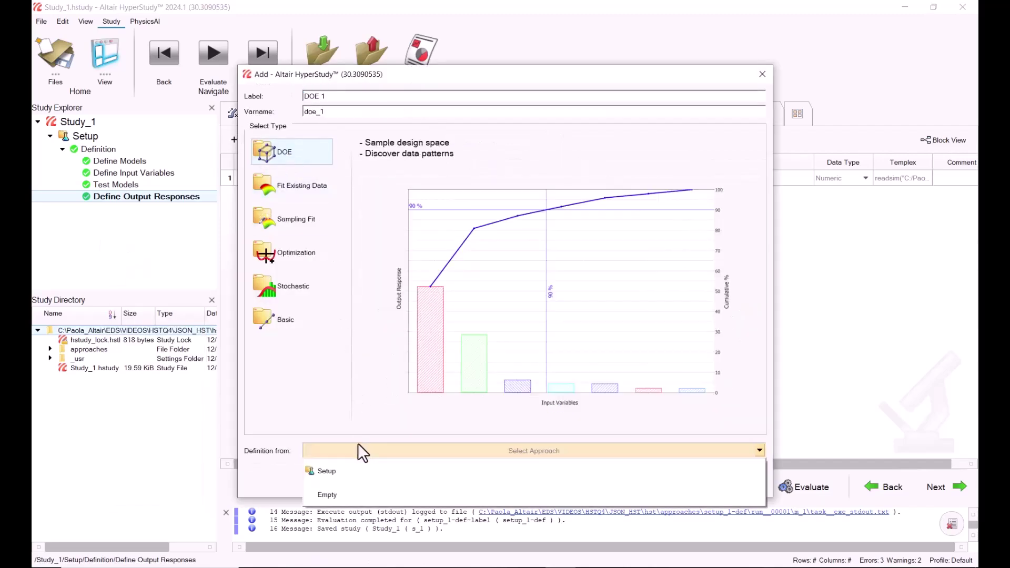
click(332, 470)
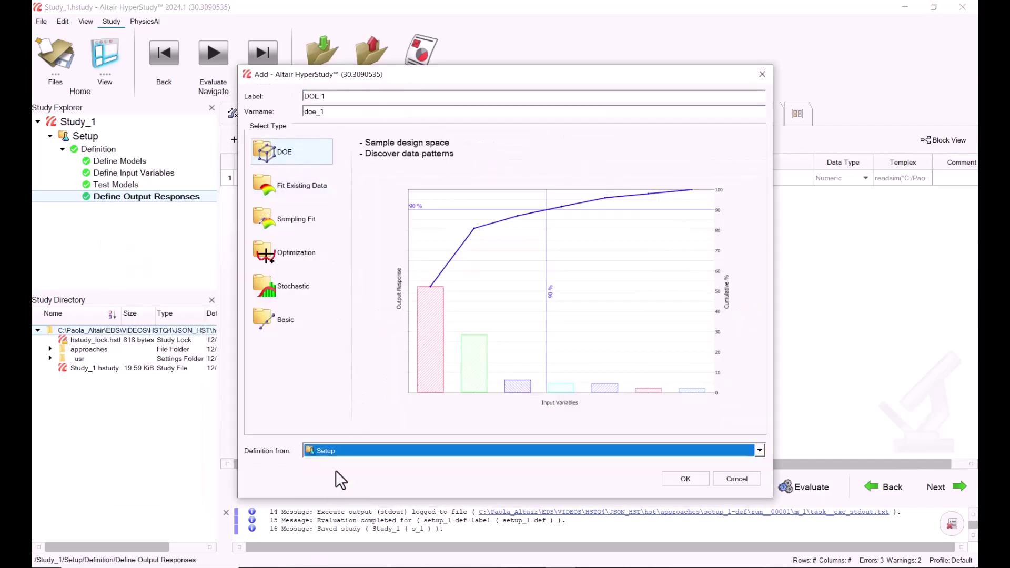
click(677, 478)
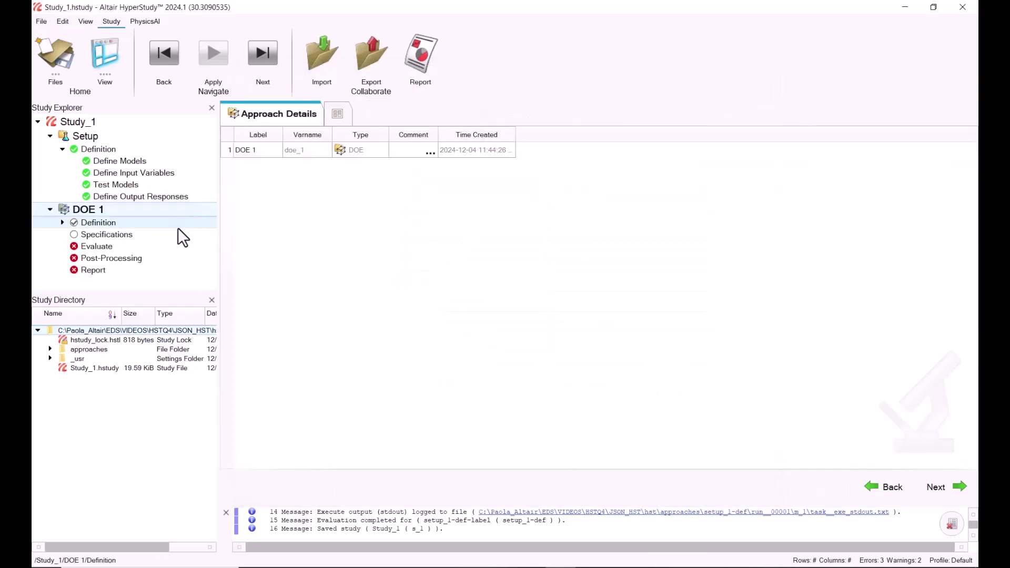
- Set the Modified Extensible Lattice Sequence to 9 runs, apply it, and evaluate all runs
click(152, 235)
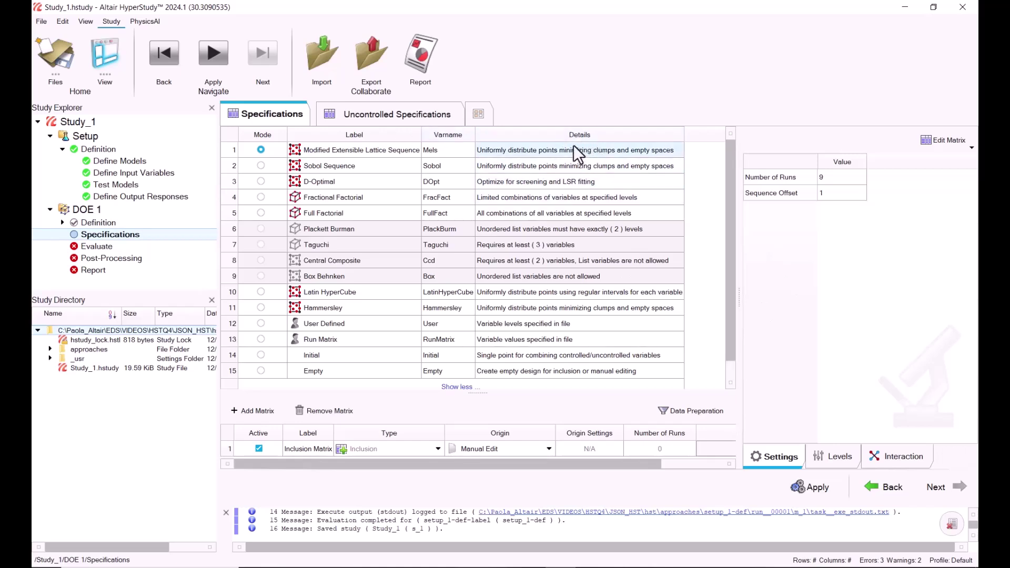
double_click(823, 180)
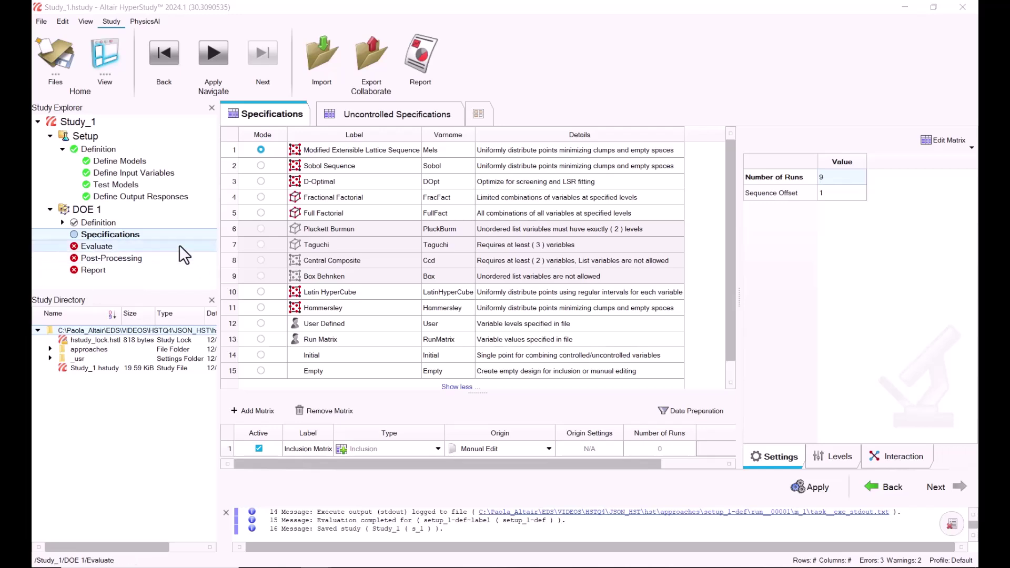
mouse_move(440, 566)
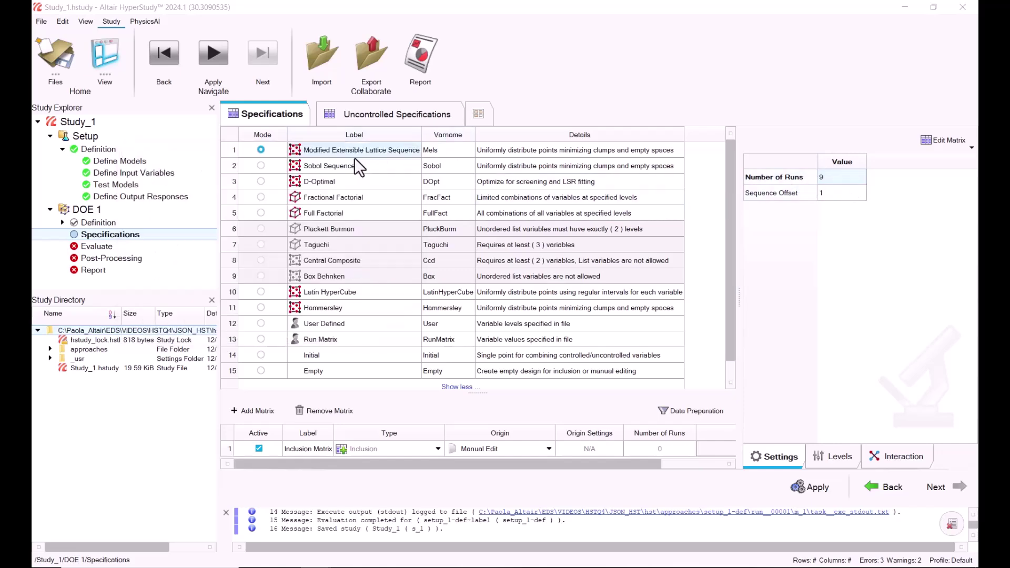
click(817, 489)
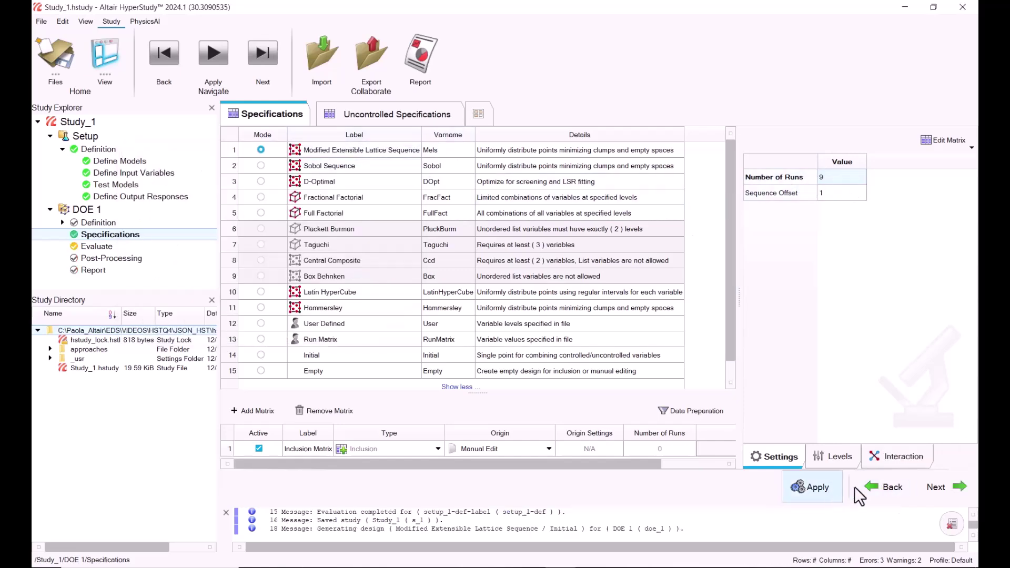
click(945, 488)
click(797, 489)
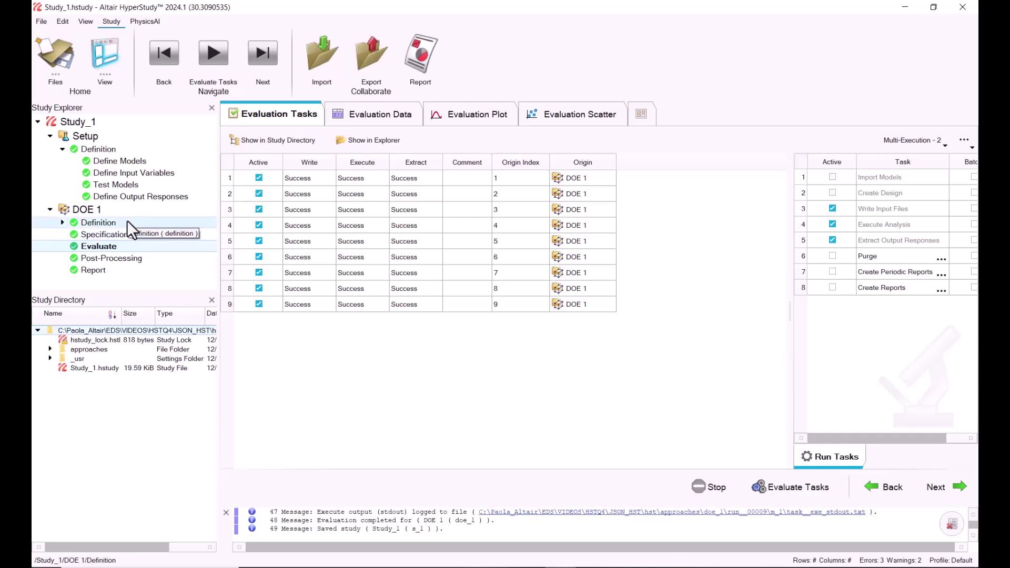
- Switch the DOE 1 report from HyperStudy Data to physics.AI Export Vector Data and create it
click(100, 267)
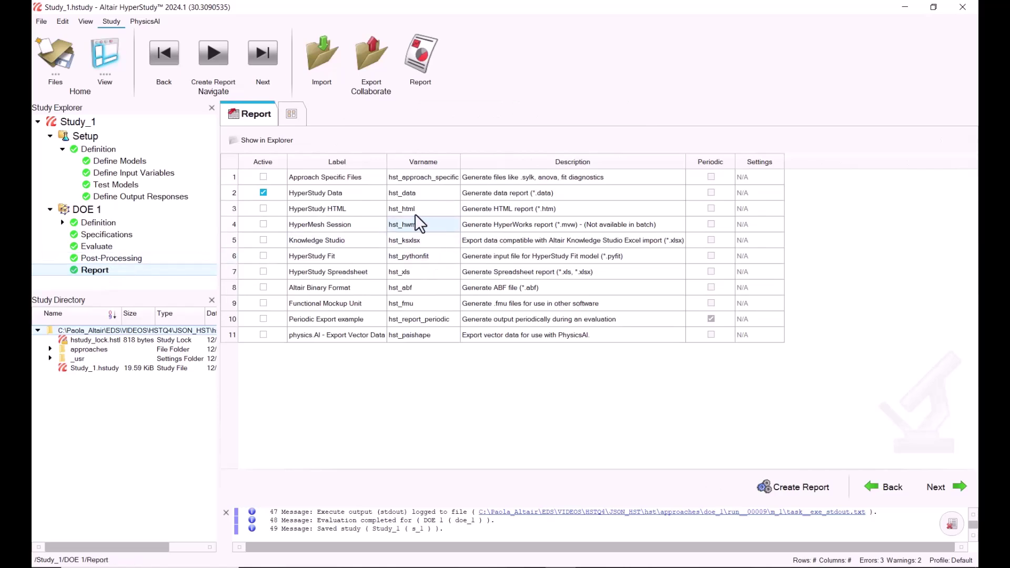
click(263, 193)
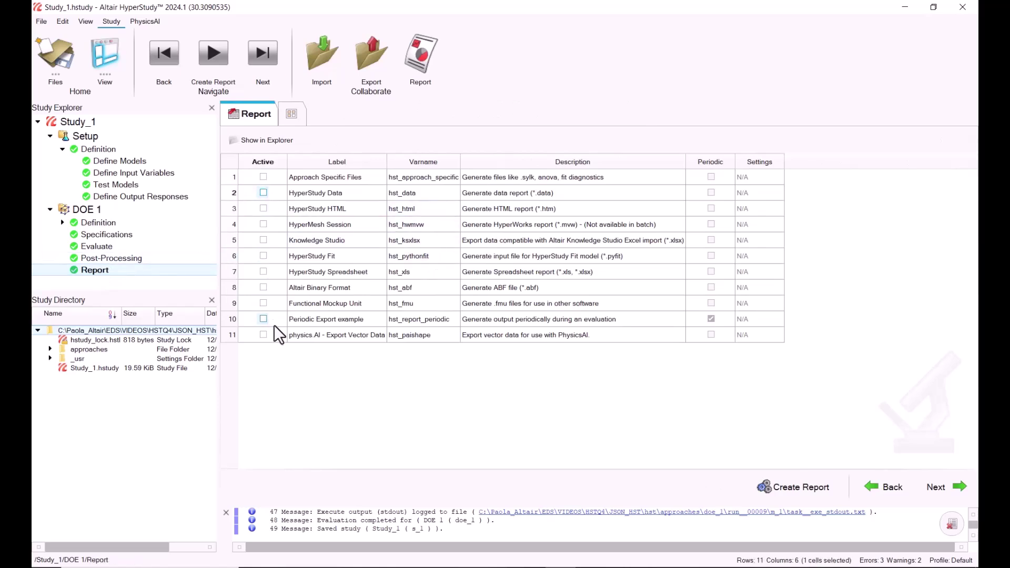
click(263, 334)
click(782, 488)
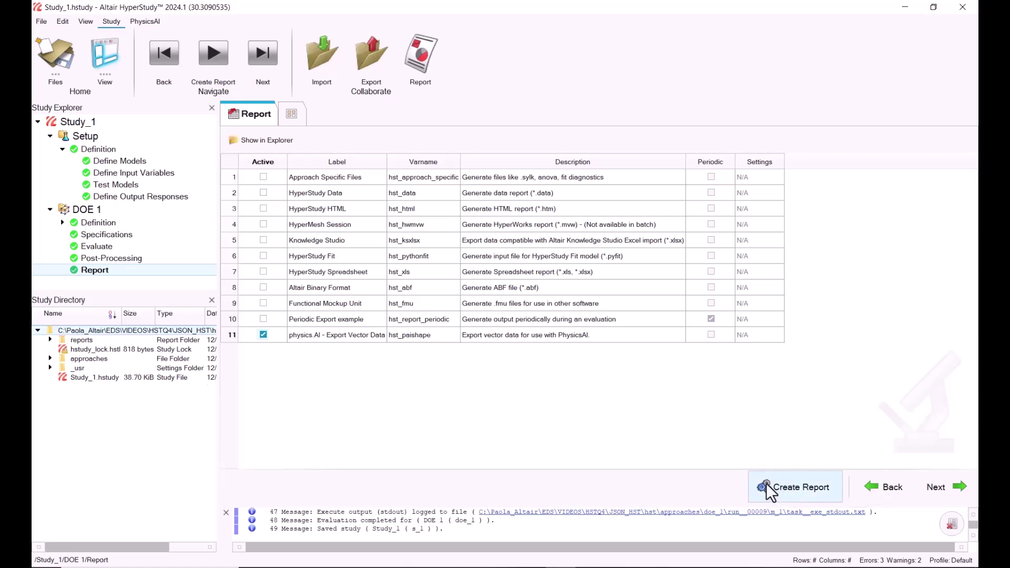
- Select hvac.json in approaches > doe_1 > run__00006 > m_1
click(50, 359)
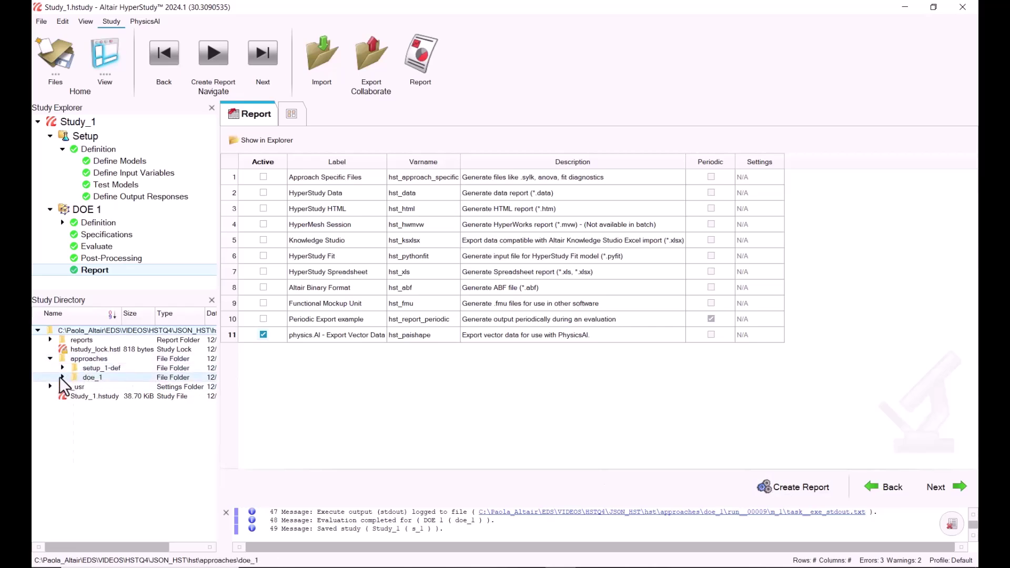
click(60, 377)
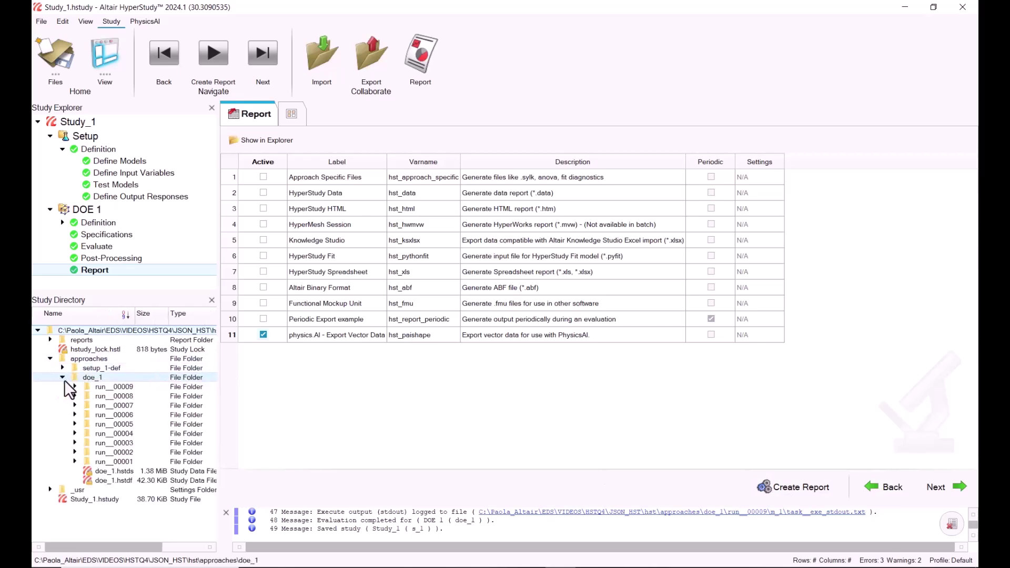
click(75, 414)
click(86, 424)
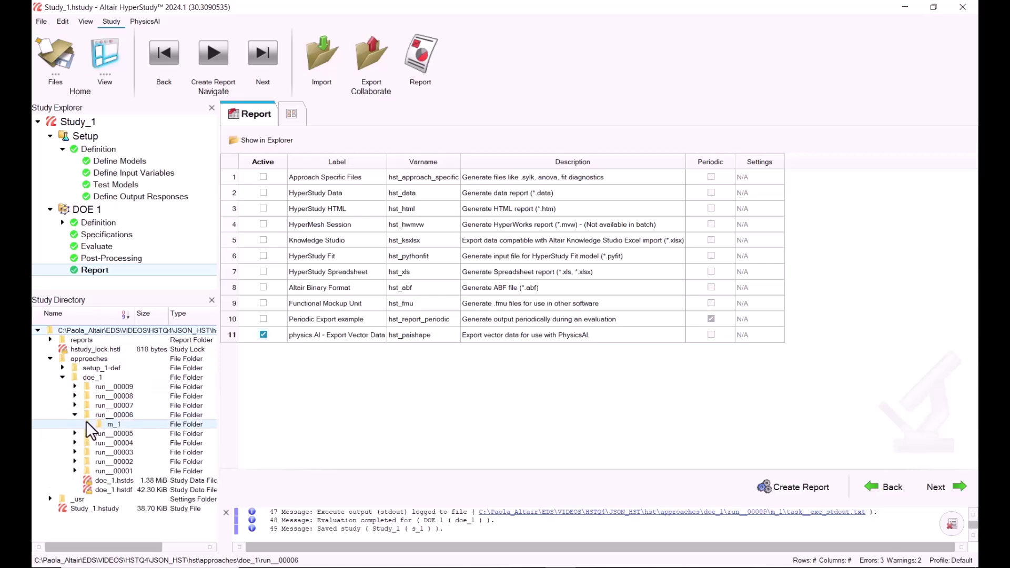
click(157, 452)
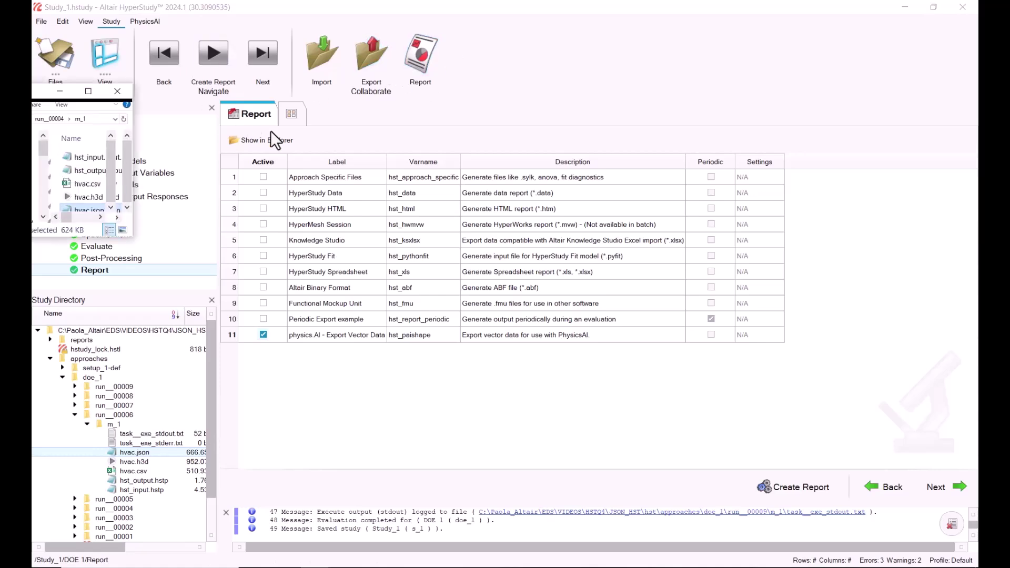
- Maximize the run__00004 m_1 folder and open its hvac.json in Notepad++
double_click(463, 200)
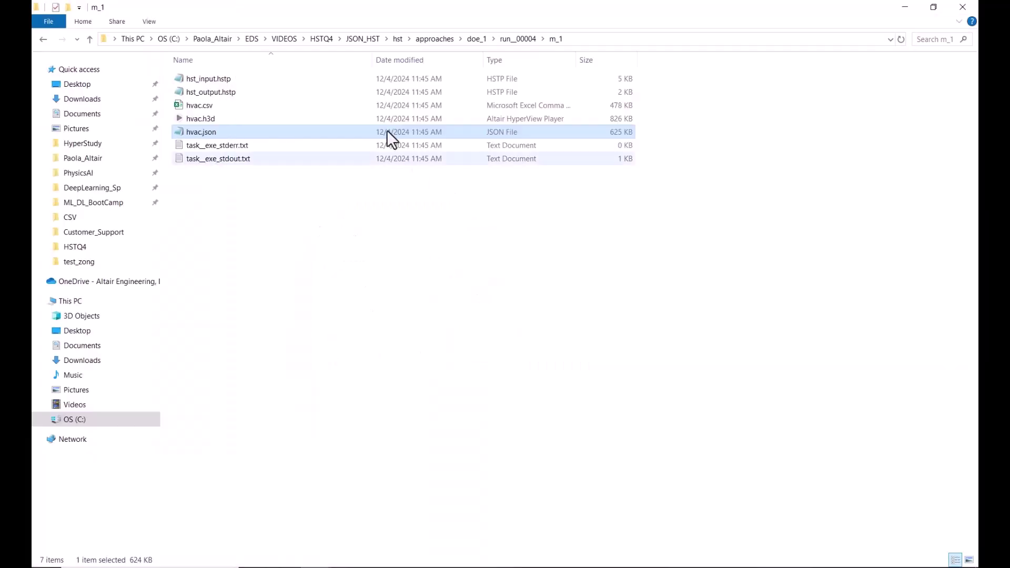
right_click(219, 133)
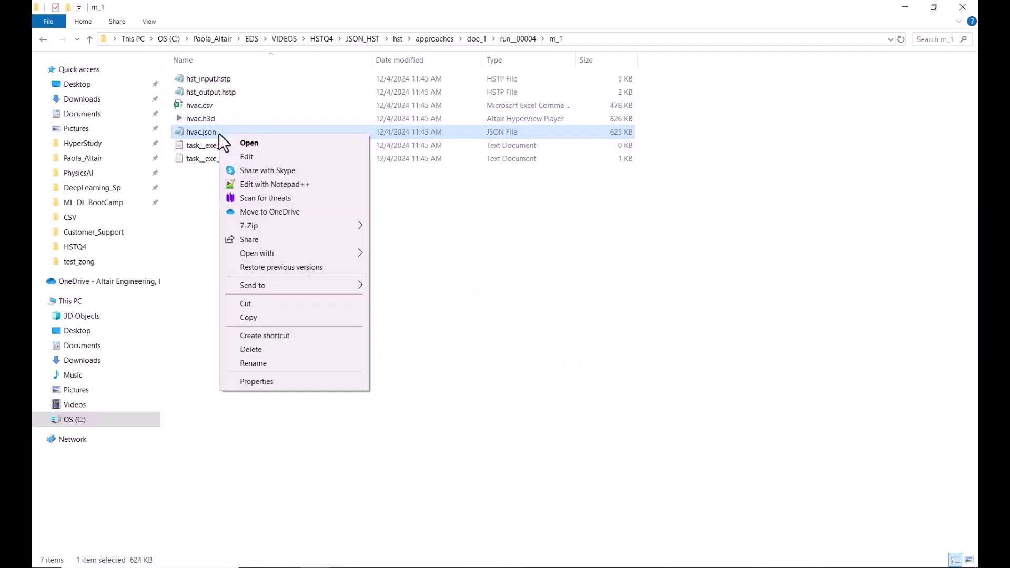
click(288, 188)
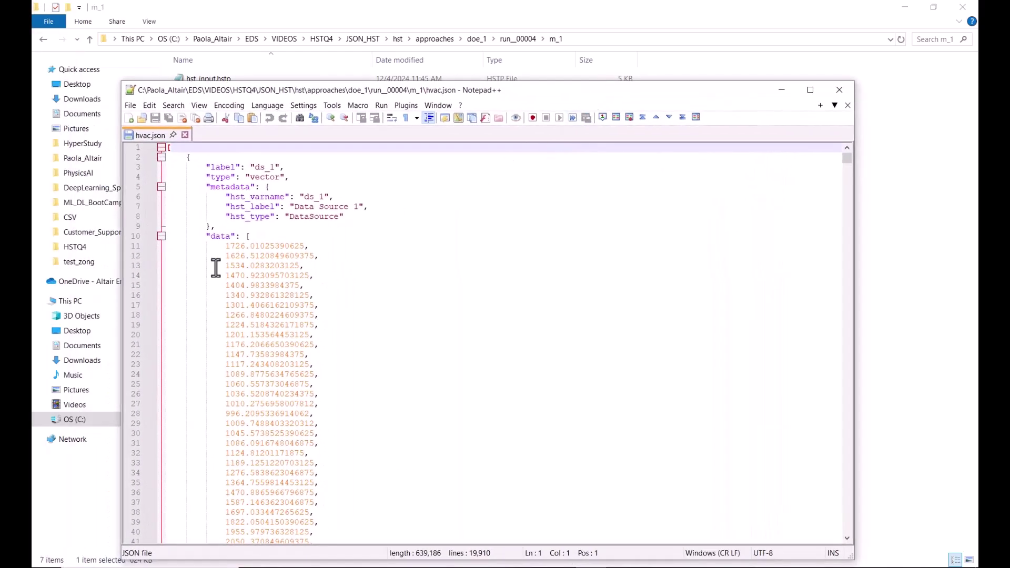
- Scroll through the ds_1 pressure values in hvac.json
scroll(289, 286, down, 8)
scroll(276, 296, up, 8)
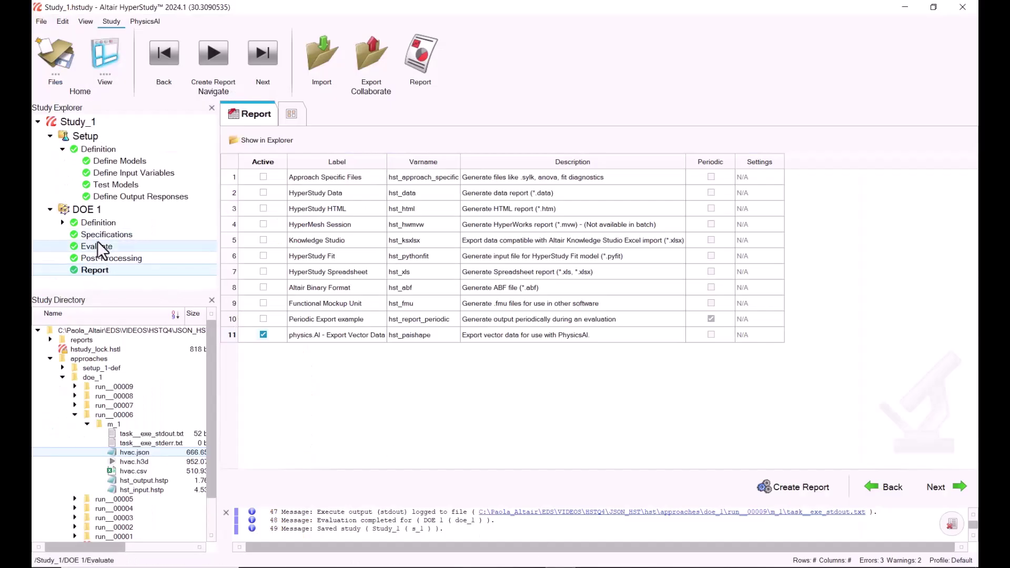
- Show the output responses' data sources, then list the files in run__00008's m_1 folder
click(132, 197)
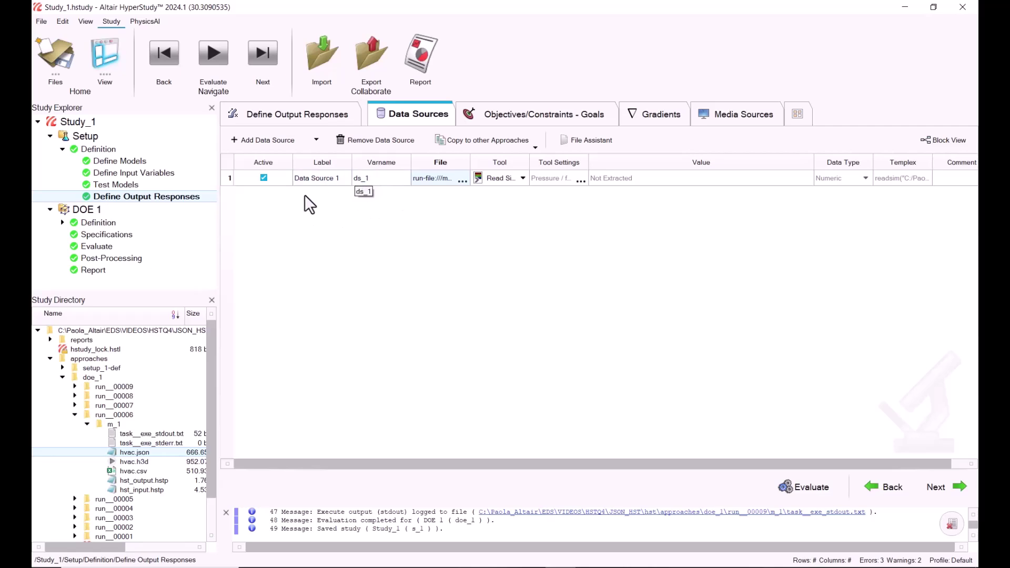
click(84, 419)
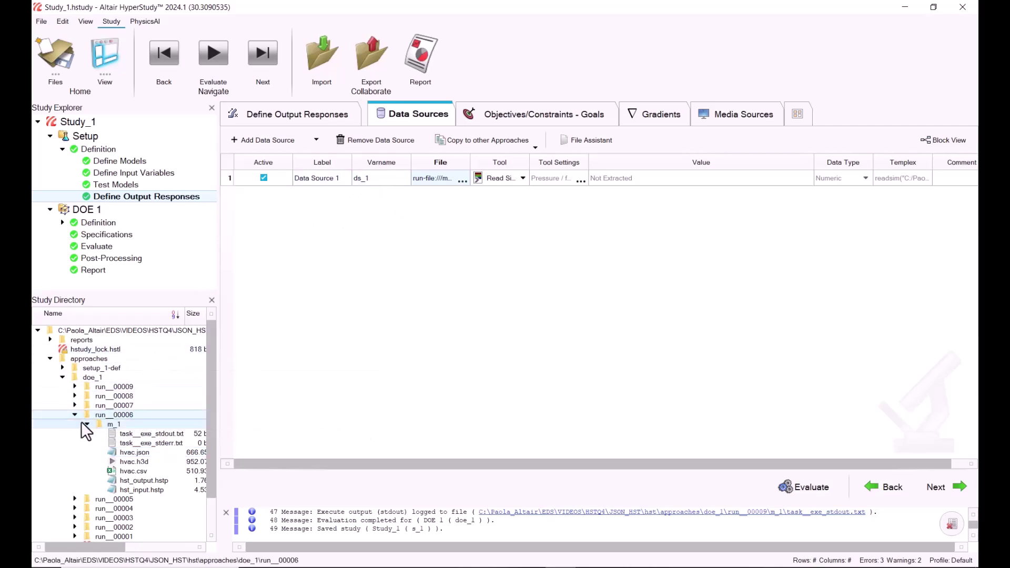
click(74, 396)
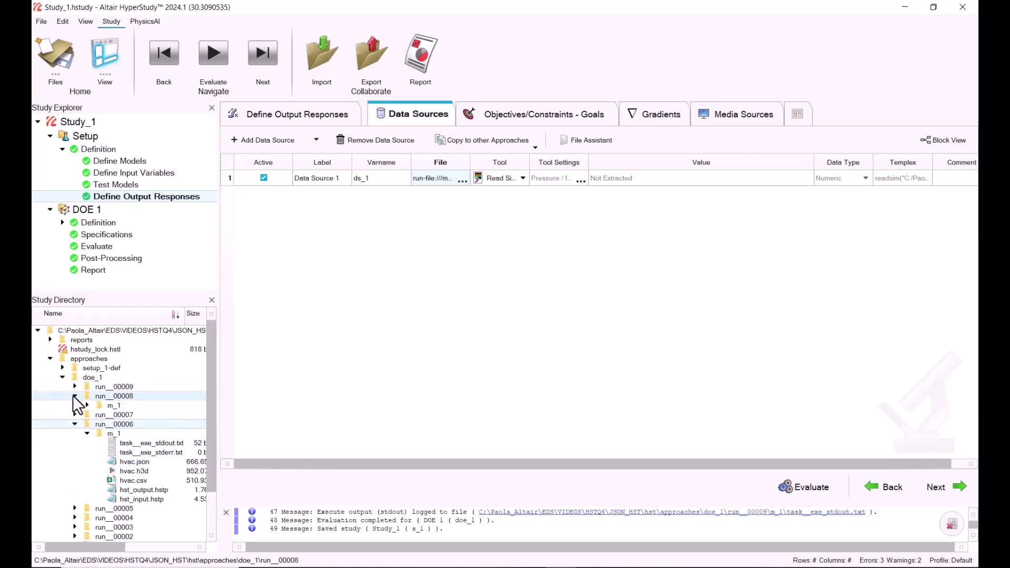
click(87, 405)
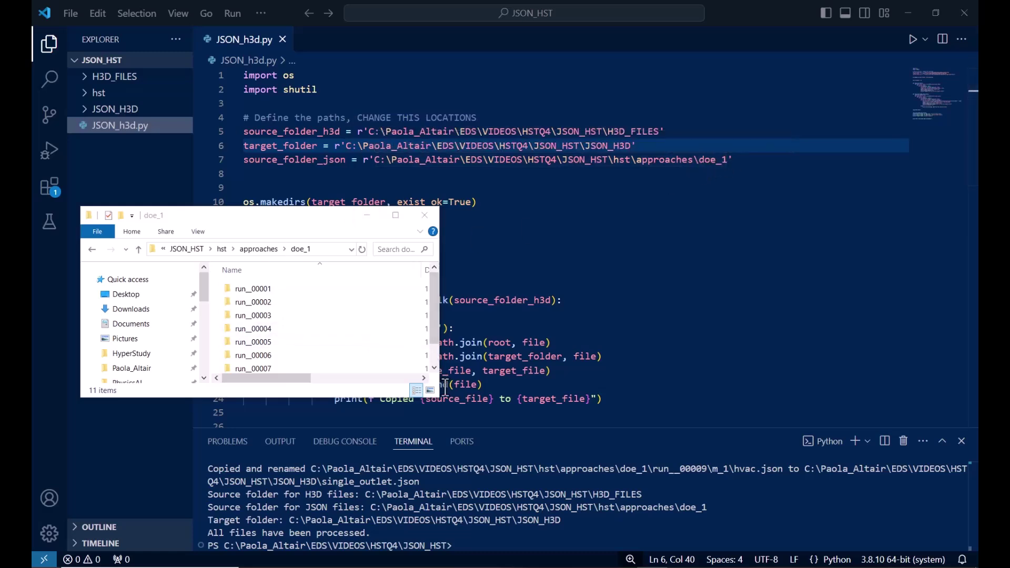
- Enlarge the doe_1 folder window and check the nine source models in H3D_FILES
drag(435, 398, 679, 452)
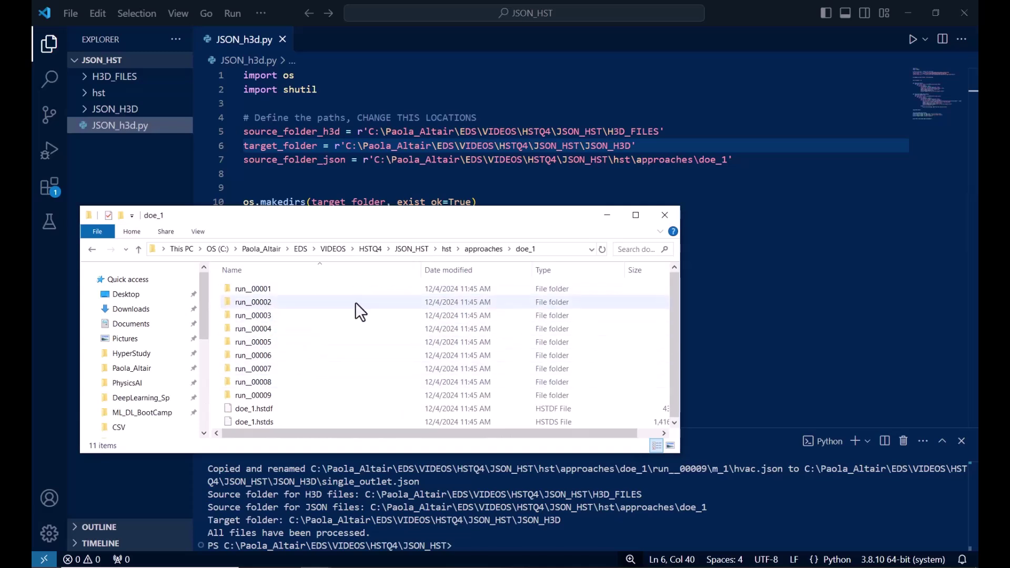
click(410, 249)
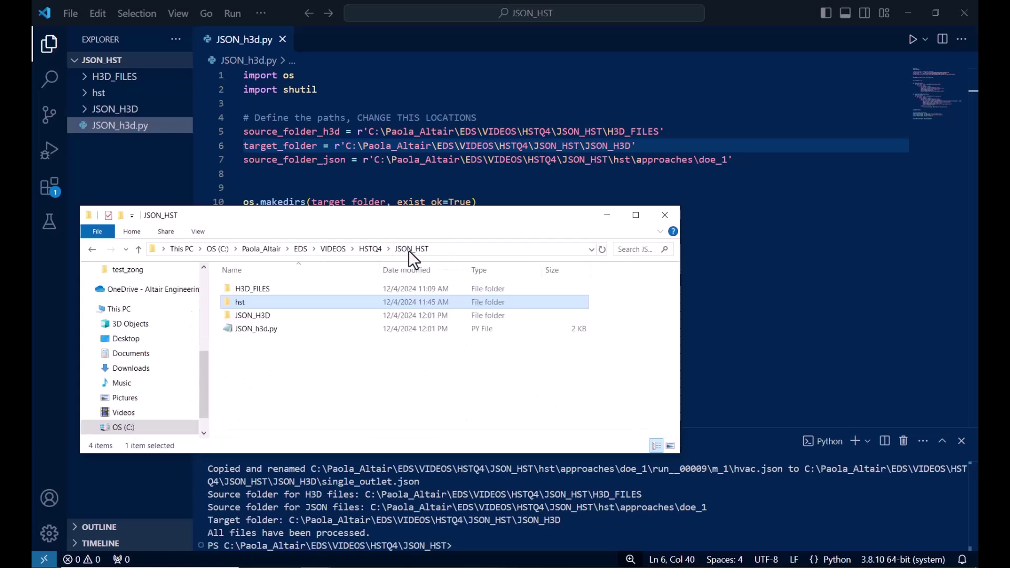
double_click(277, 289)
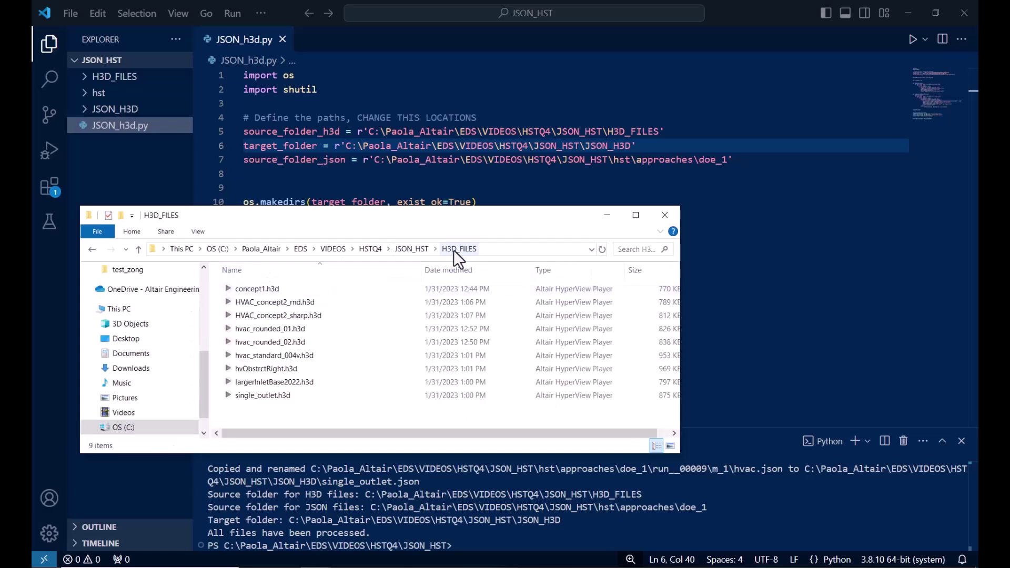
- Confirm the JSON_H3D target folder is empty and run the JSON_h3d.py pairing script
click(413, 250)
double_click(266, 315)
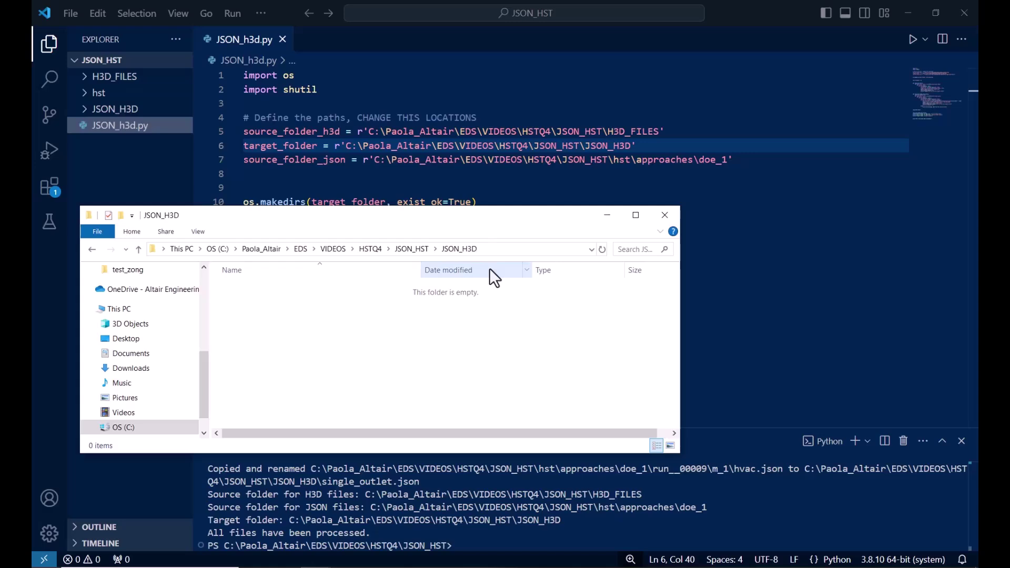
click(915, 42)
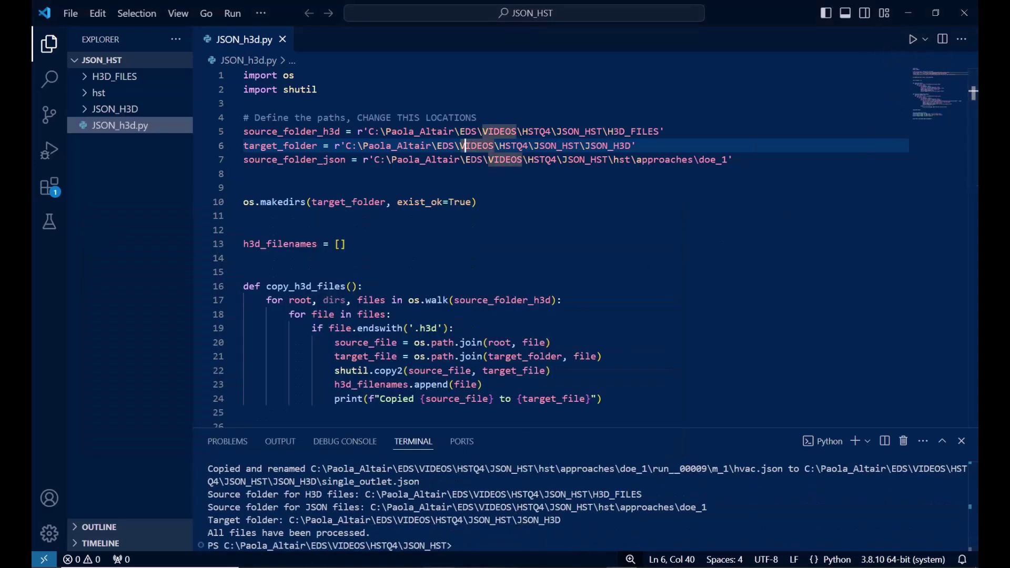
click(316, 567)
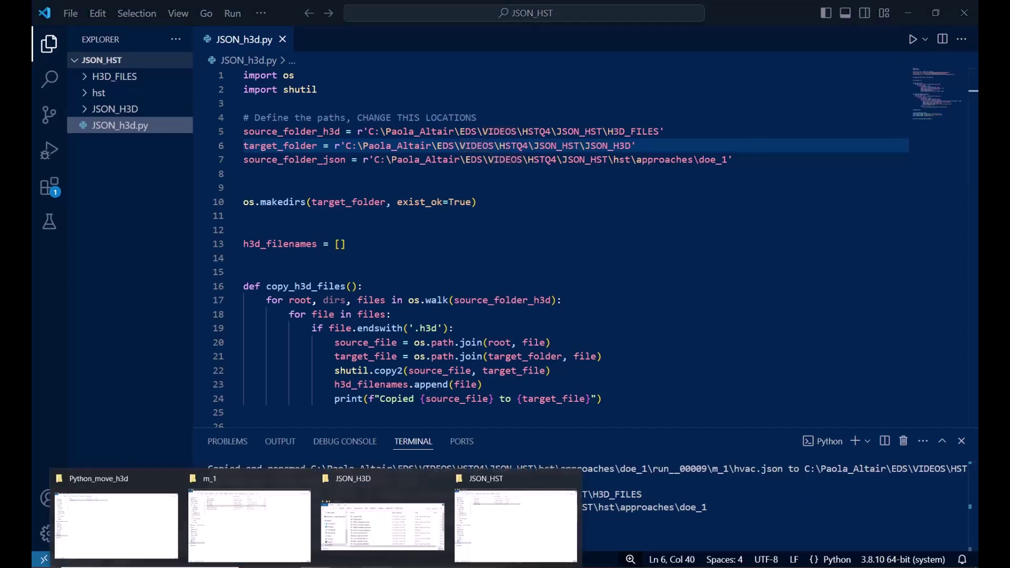
- Verify JSON_H3D holds 18 paired H3D and JSON files, then open H3D_FILES for comparison
click(531, 528)
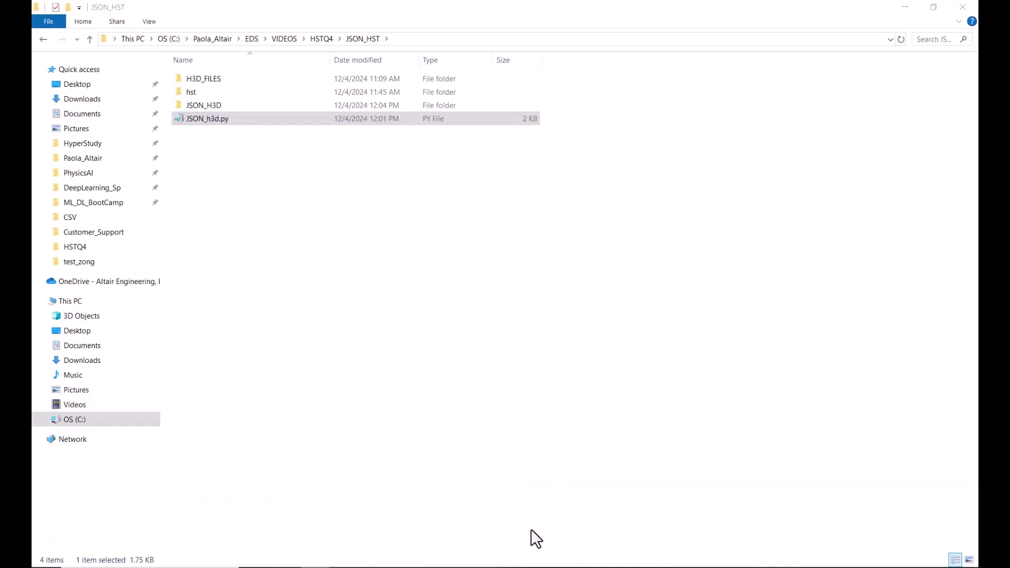
double_click(213, 106)
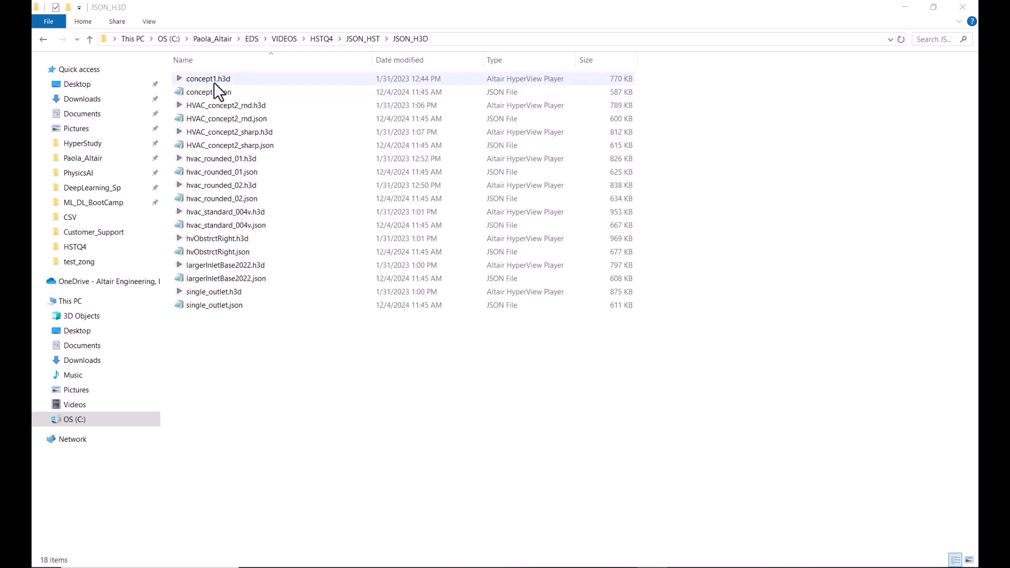
click(368, 42)
click(245, 80)
double_click(244, 81)
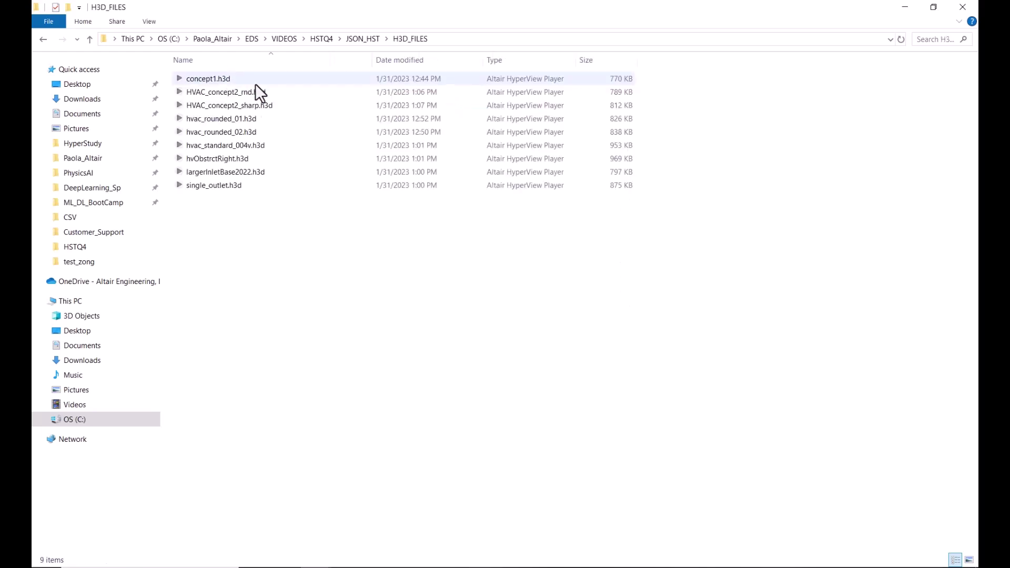